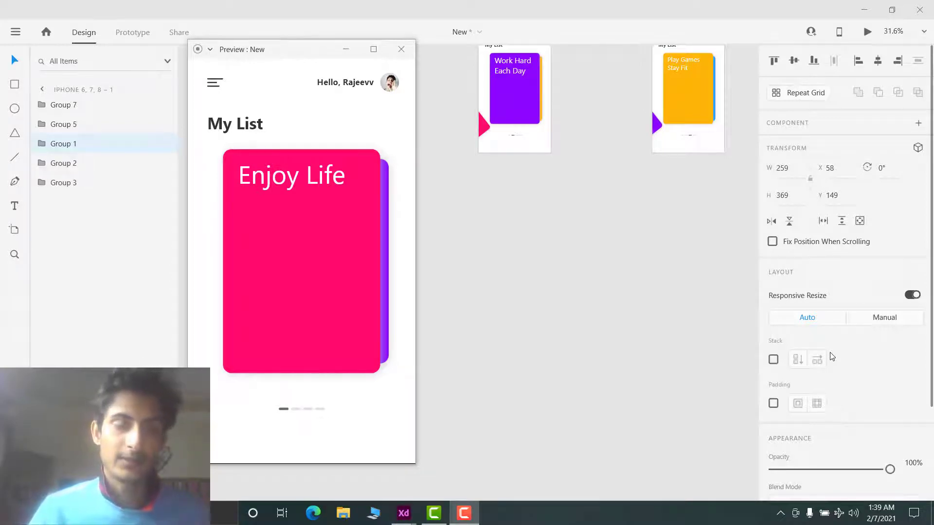
Step: Swipe the cards in the running prototype preview forward and back to check the stack animation, and close the preview
{"action": "left_click_drag", "start_coordinate": [302, 222], "coordinate": [214, 240]}
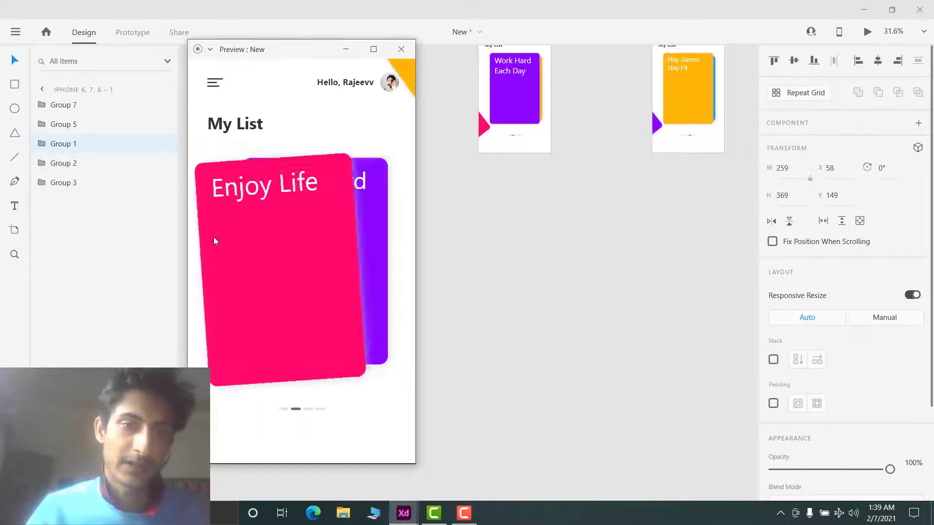
{"action": "left_click_drag", "start_coordinate": [301, 250], "coordinate": [146, 295]}
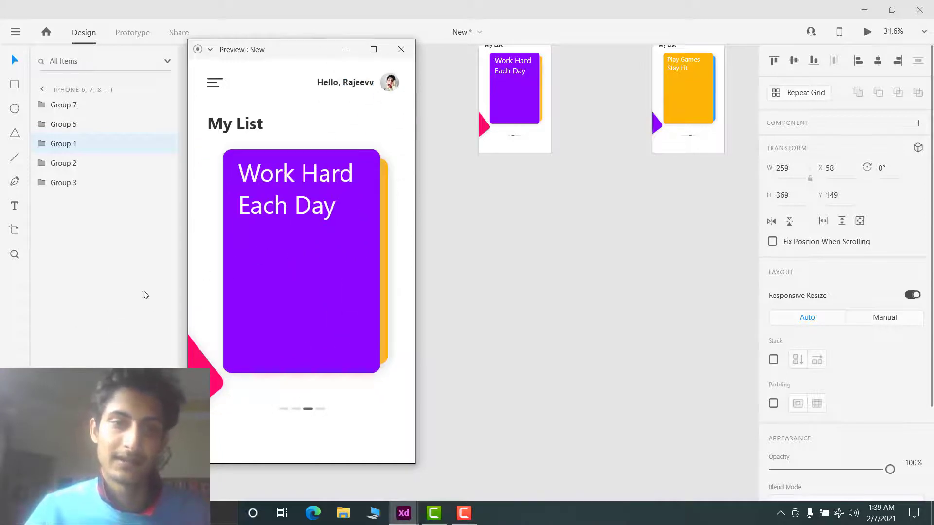
{"action": "left_click_drag", "start_coordinate": [359, 242], "coordinate": [37, 326]}
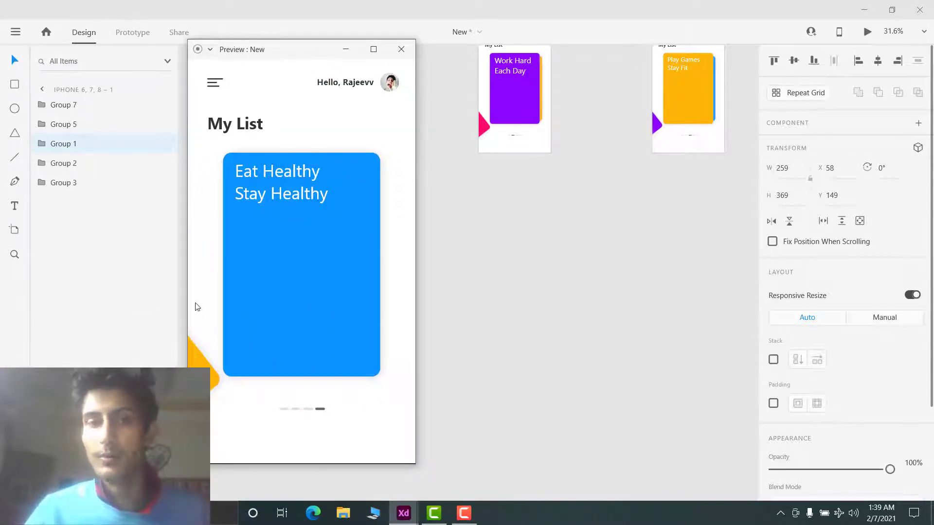
{"action": "mouse_move", "coordinate": [284, 336]}
{"action": "left_mouse_down"}
{"action": "mouse_move", "coordinate": [297, 346]}
{"action": "mouse_move", "coordinate": [434, 270]}
{"action": "left_mouse_up"}
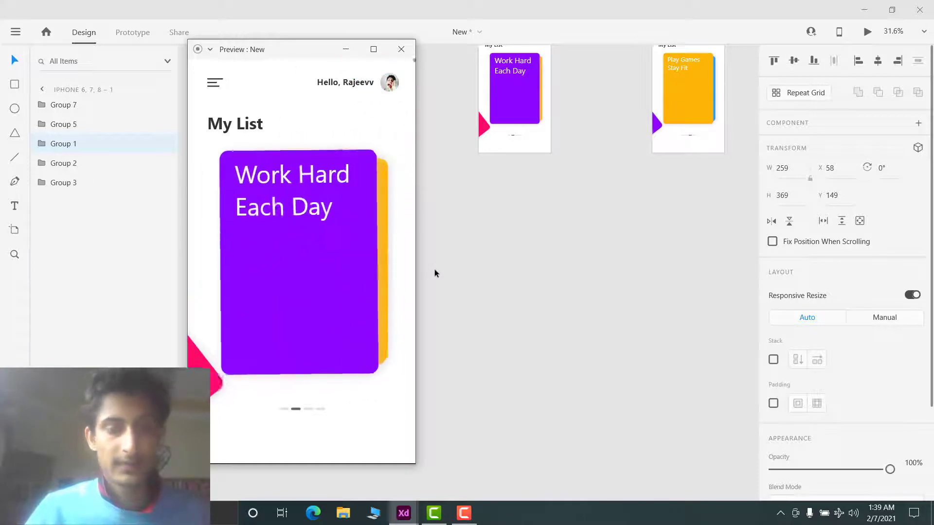
{"action": "left_click", "coordinate": [411, 54]}
{"action": "left_click", "coordinate": [396, 253]}
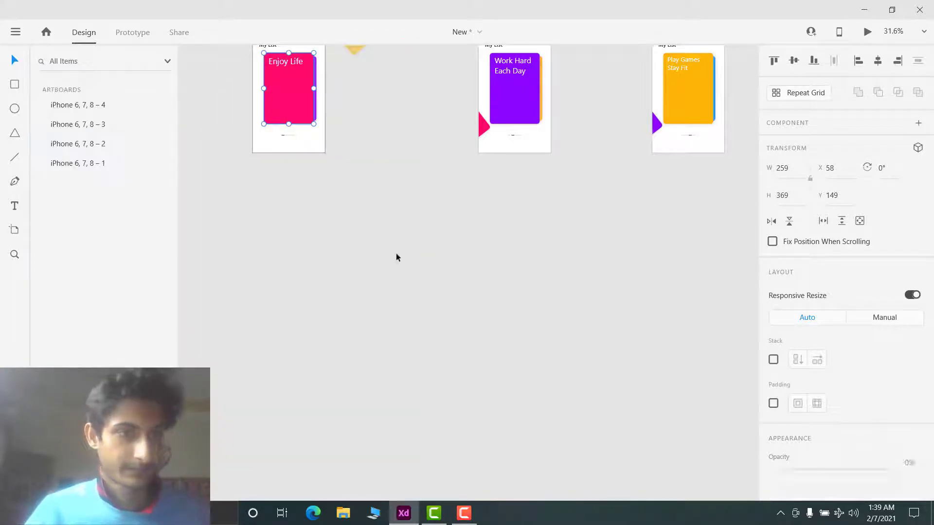
Step: Add a new iPhone 6, 7, 8 artboard and place it directly below the first artboard
{"action": "left_click", "coordinate": [14, 228]}
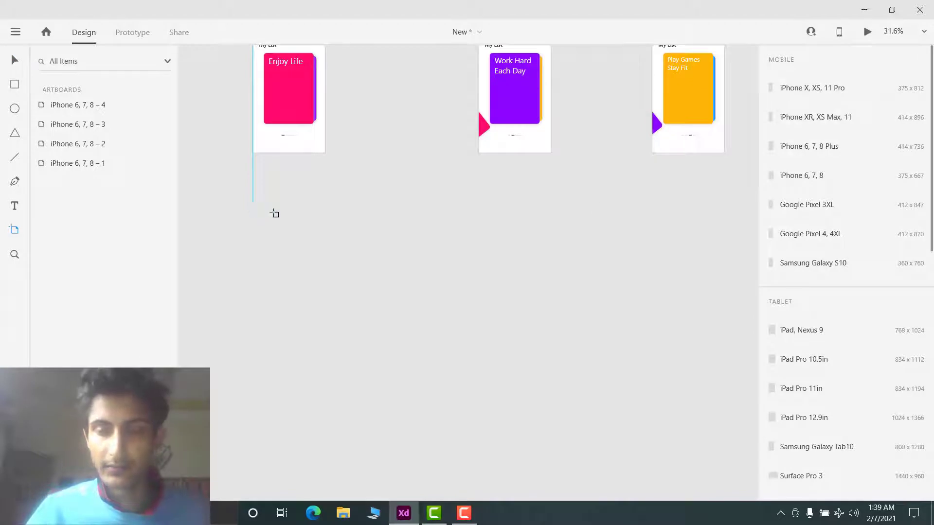
{"action": "left_click", "coordinate": [784, 175]}
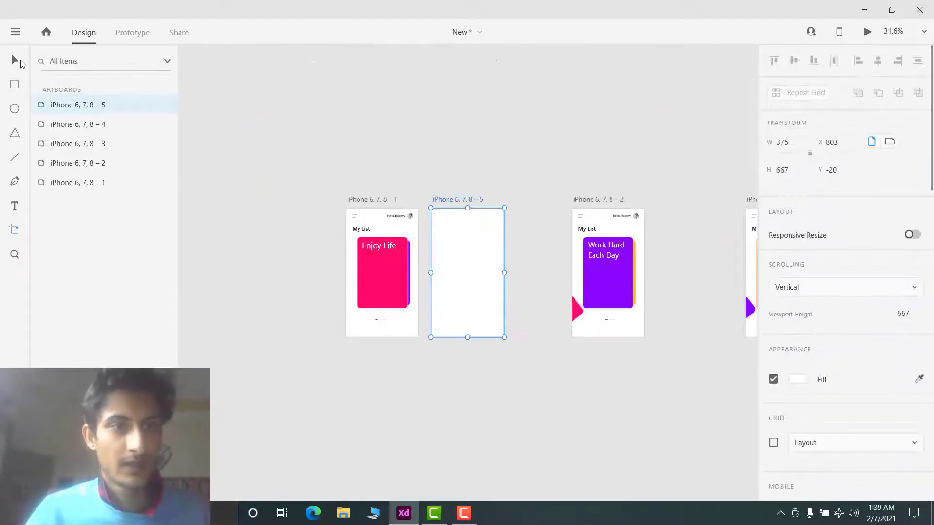
{"action": "left_click", "coordinate": [22, 64]}
{"action": "left_click_drag", "start_coordinate": [468, 205], "coordinate": [384, 407]}
{"action": "scroll", "coordinate": [371, 358], "scroll_direction": "down", "scroll_amount": 2}
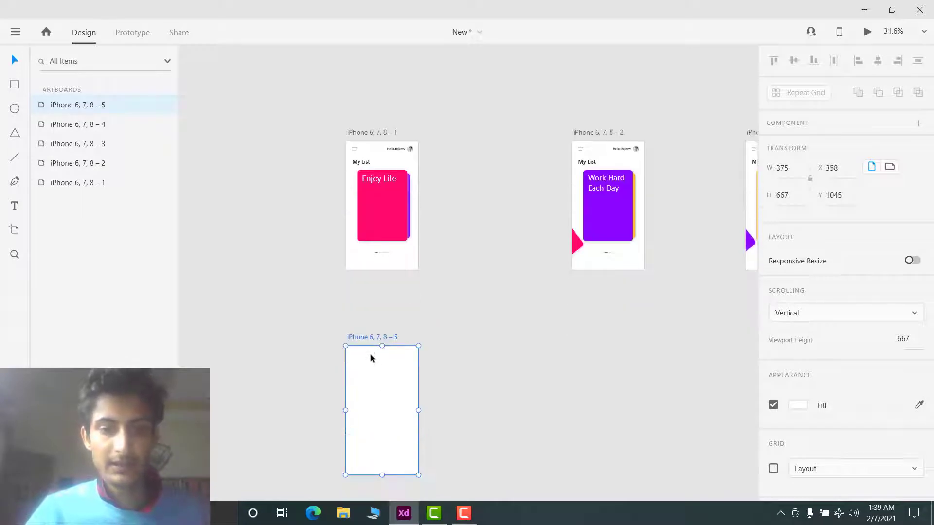
Step: Rename the new blank artboard as "Screen 1st"
{"action": "scroll", "coordinate": [371, 346], "scroll_direction": "up", "scroll_amount": 4}
{"action": "scroll", "coordinate": [421, 305], "scroll_direction": "down", "scroll_amount": 1}
{"action": "scroll", "coordinate": [422, 310], "scroll_direction": "down", "scroll_amount": 1}
{"action": "scroll", "coordinate": [370, 243], "scroll_direction": "up", "scroll_amount": 3}
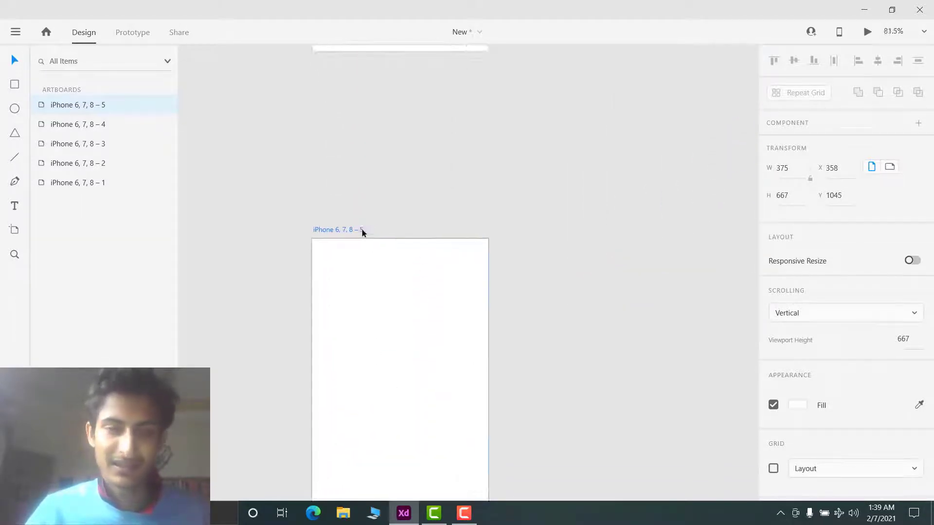
{"action": "double_click", "coordinate": [350, 230]}
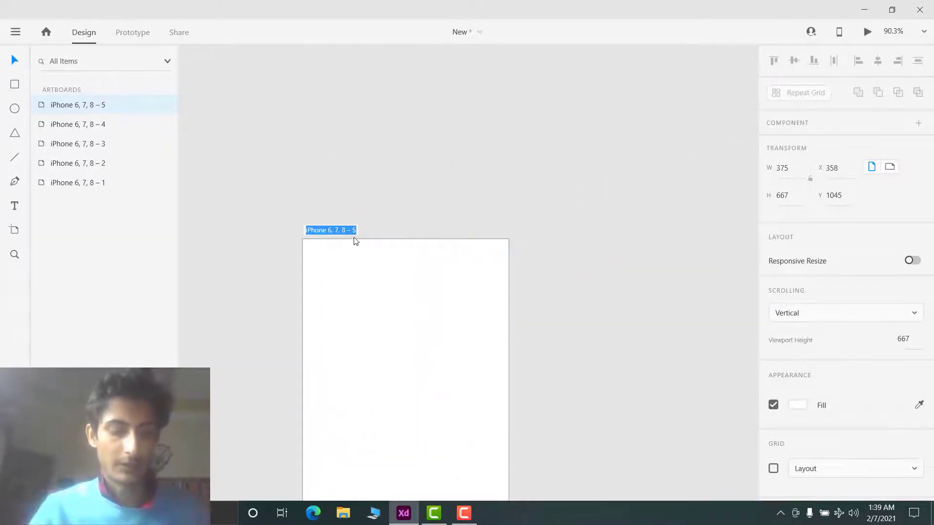
{"action": "type", "text": "Screen 1st"}
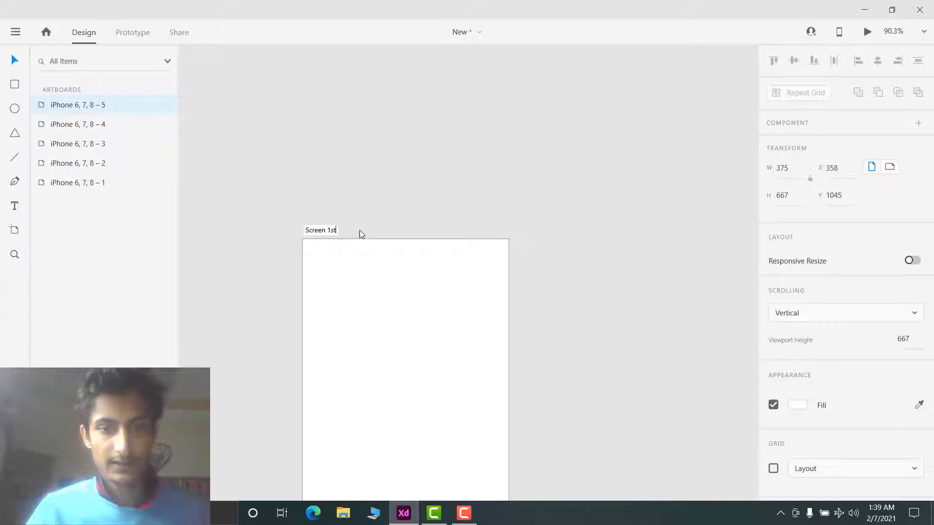
{"action": "key", "text": "Return"}
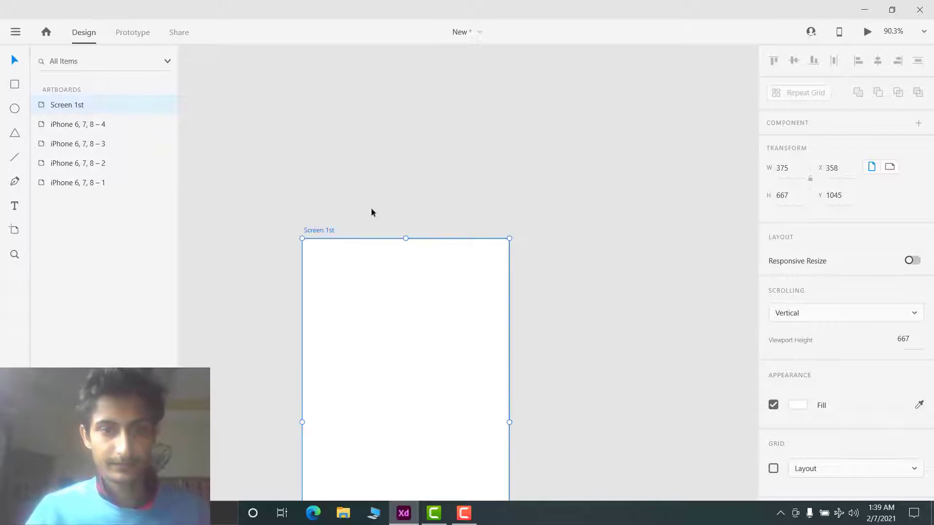
Step: Draw a rectangle about 268 by 280 on Screen 1st, centre it horizontally and round its corners to about 35
{"action": "scroll", "coordinate": [372, 209], "scroll_direction": "down", "scroll_amount": 3}
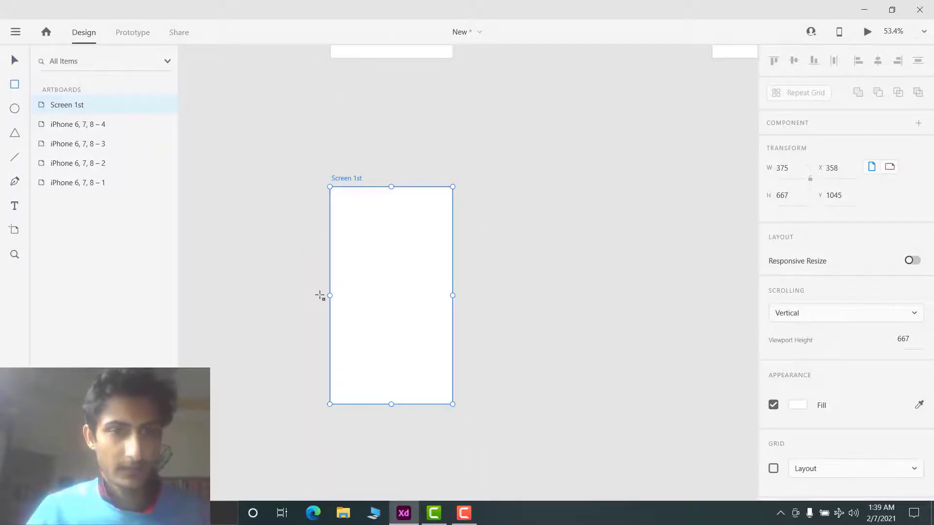
{"action": "scroll", "coordinate": [320, 295], "scroll_direction": "up", "scroll_amount": 2}
{"action": "left_click_drag", "start_coordinate": [371, 222], "coordinate": [484, 340]}
{"action": "left_click_drag", "start_coordinate": [407, 300], "coordinate": [395, 296]}
{"action": "left_click_drag", "start_coordinate": [366, 228], "coordinate": [375, 240]}
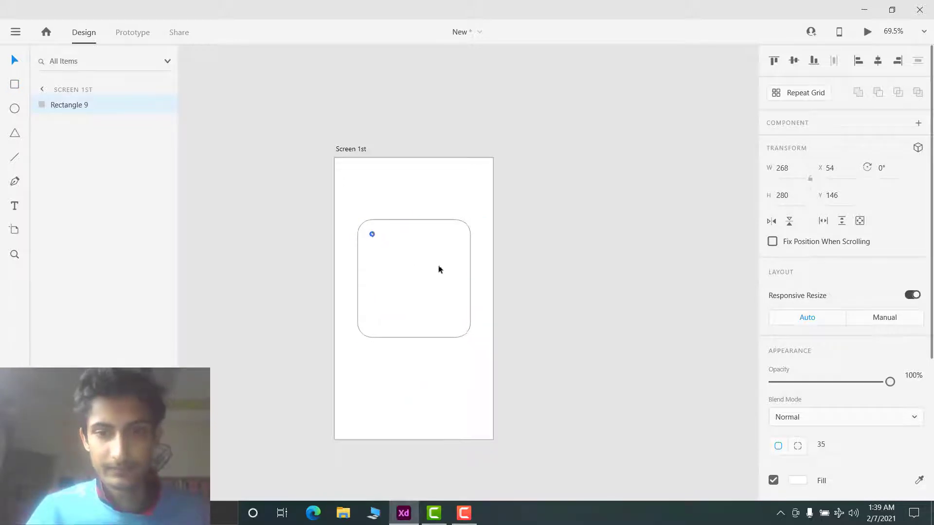
Step: Fill the rounded rectangle with pink #FF26D4 and remove its border
{"action": "scroll", "coordinate": [826, 377], "scroll_direction": "down", "scroll_amount": 4}
{"action": "left_click", "coordinate": [799, 276]}
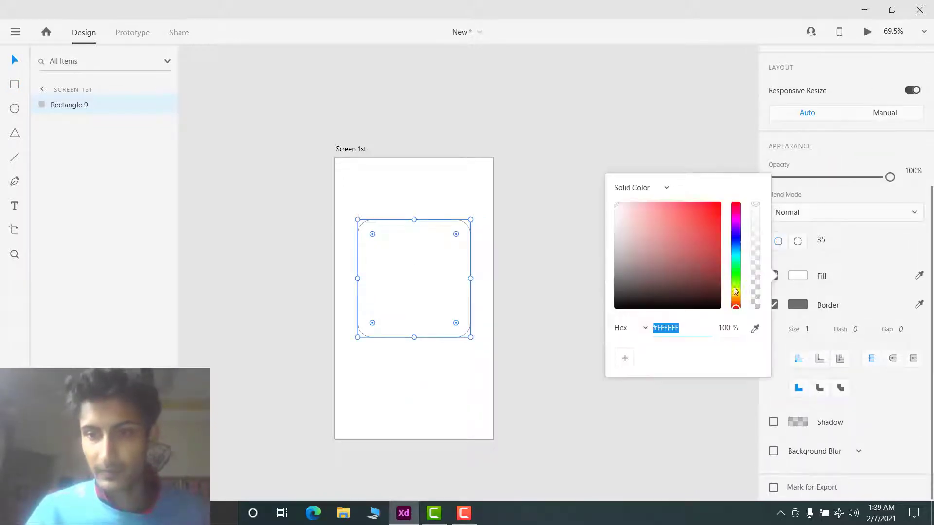
{"action": "left_click", "coordinate": [710, 241]}
{"action": "left_click", "coordinate": [737, 229]}
{"action": "left_click", "coordinate": [736, 215]}
{"action": "left_click", "coordinate": [707, 202]}
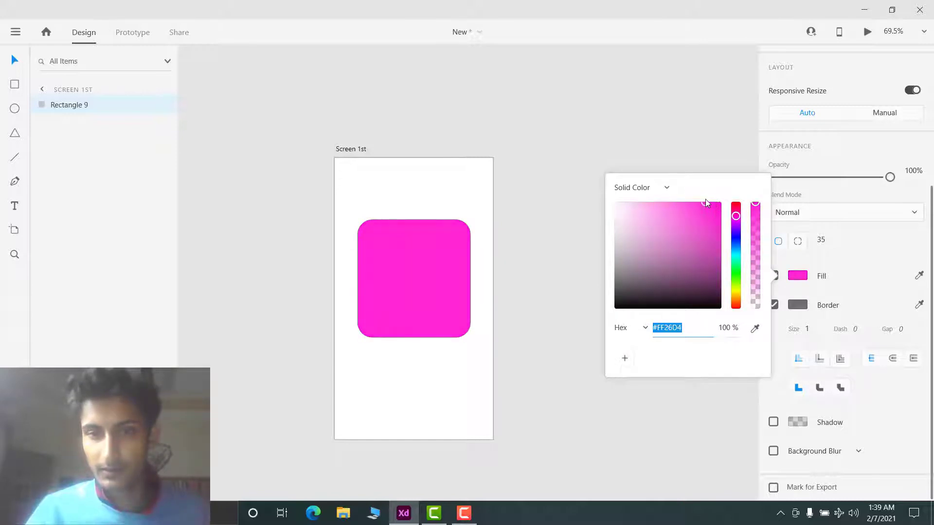
{"action": "left_click", "coordinate": [871, 299]}
{"action": "left_click", "coordinate": [775, 304]}
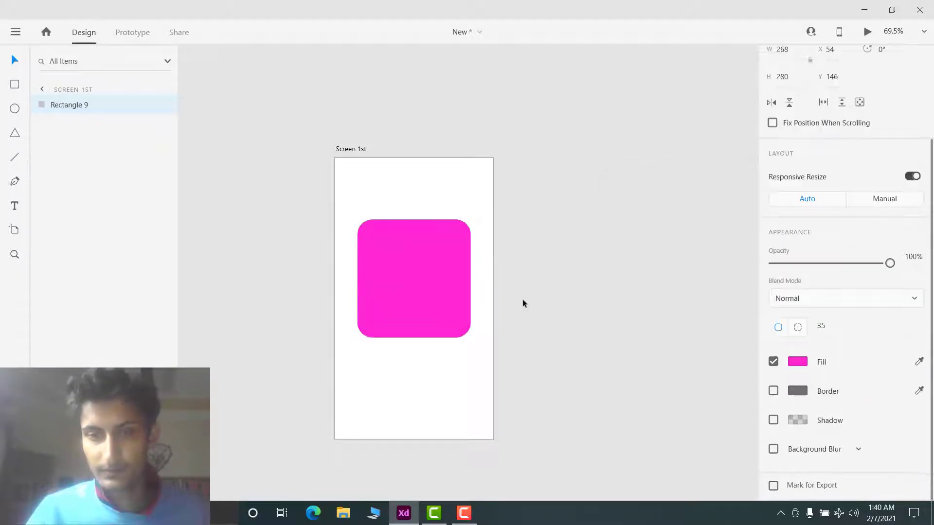
Step: Stretch the pink rectangle to a height of about 307 and move it to Y 160, keeping it horizontally centred
{"action": "left_click", "coordinate": [421, 279]}
{"action": "left_click_drag", "start_coordinate": [414, 338], "coordinate": [428, 349]}
{"action": "left_click_drag", "start_coordinate": [450, 305], "coordinate": [451, 314]}
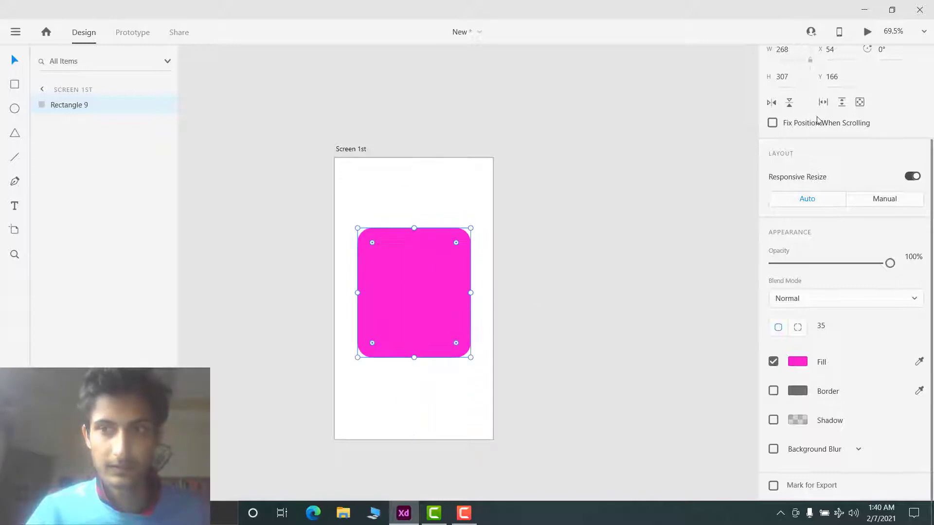
{"action": "scroll", "coordinate": [788, 122], "scroll_direction": "up", "scroll_amount": 4}
{"action": "left_click_drag", "start_coordinate": [418, 284], "coordinate": [417, 279]}
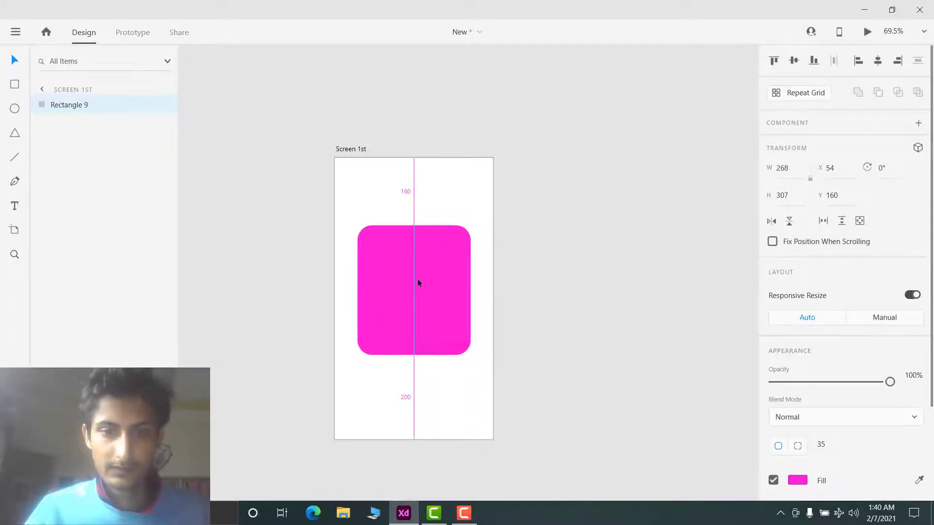
Step: Add the two-line white text "Pink Card" on the pink rectangle
{"action": "left_click", "coordinate": [396, 262]}
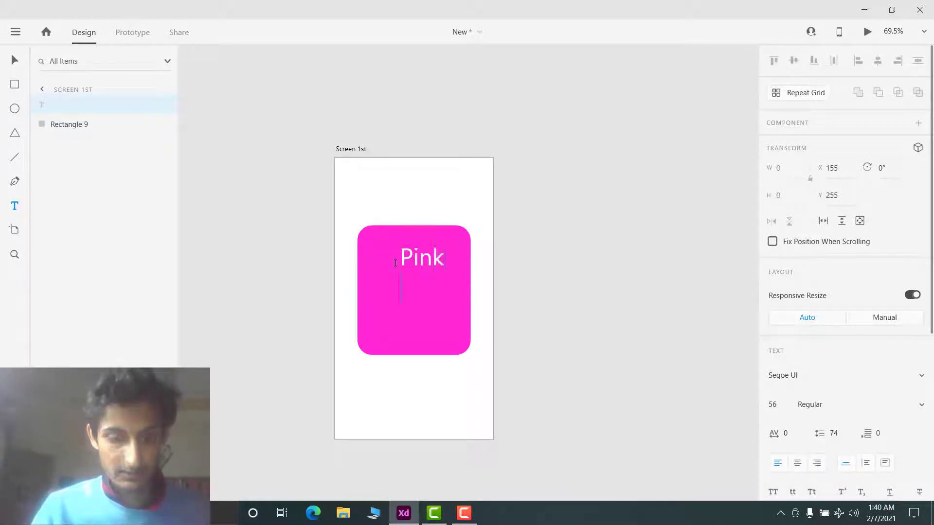
{"action": "type", "text": "Pink"}
{"action": "key", "text": "Return"}
{"action": "type", "text": "Card"}
{"action": "key", "text": "Escape"}
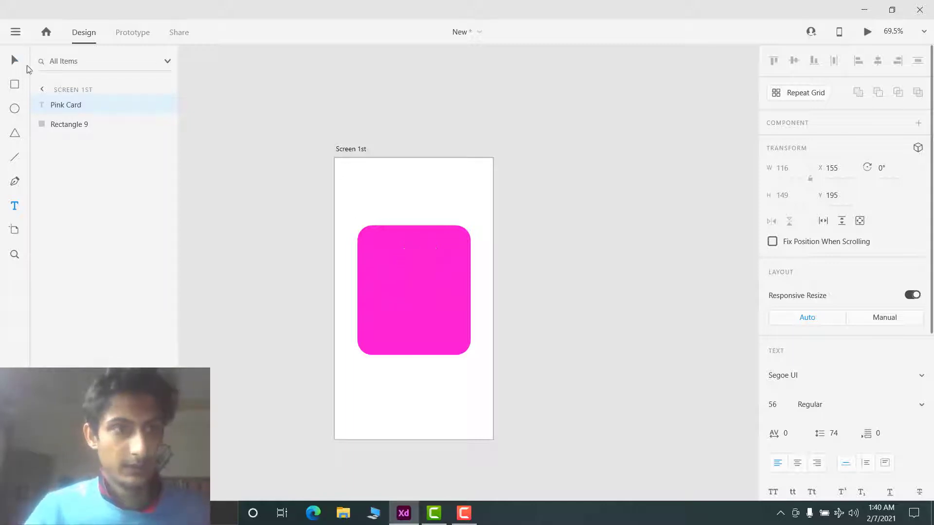
Step: Move the "Pink Card" text to the middle of the rectangle and group both objects
{"action": "left_click", "coordinate": [617, 271]}
{"action": "left_click_drag", "start_coordinate": [407, 263], "coordinate": [344, 248]}
{"action": "left_click", "coordinate": [533, 318]}
{"action": "key", "text": "ctrl+g"}
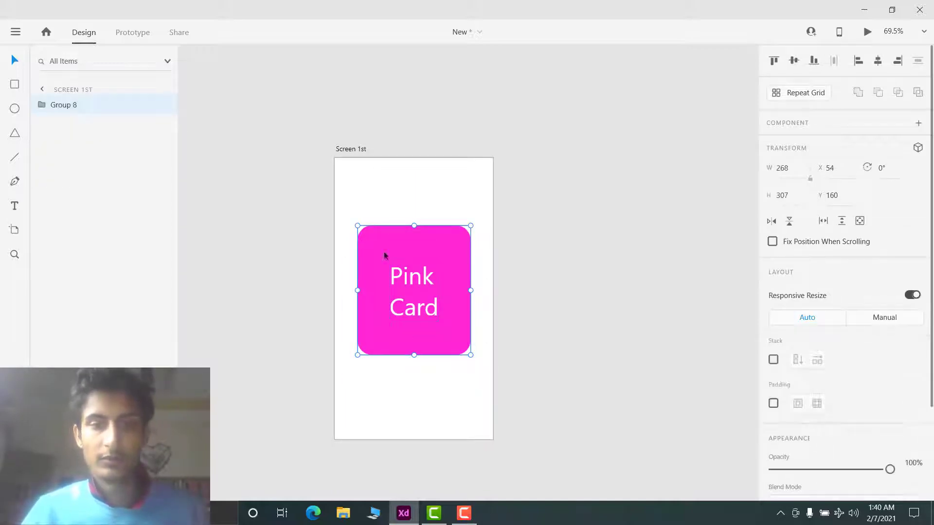
{"action": "left_click", "coordinate": [579, 254]}
{"action": "scroll", "coordinate": [579, 254], "scroll_direction": "down", "scroll_amount": 1}
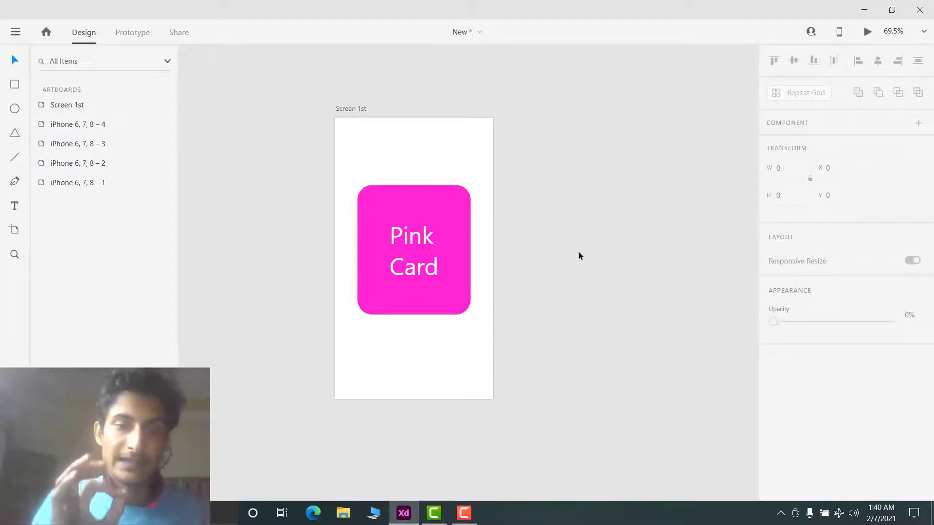
Step: Duplicate the pink card group and move the copy lower on the artboard, to about X 41, Y 306
{"action": "left_click", "coordinate": [441, 218]}
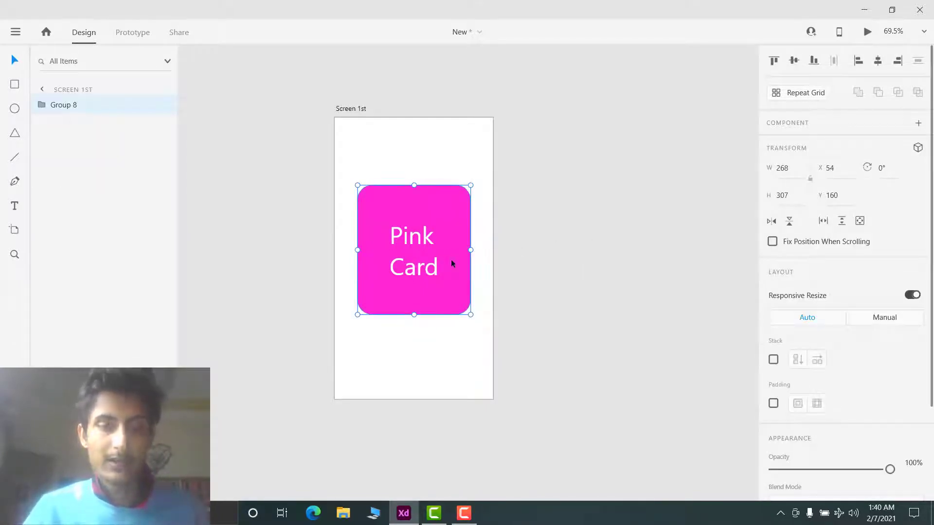
{"action": "key", "text": "ctrl+d"}
{"action": "left_click_drag", "start_coordinate": [451, 264], "coordinate": [440, 309]}
Step: Change the fill of the duplicated card's rectangle to red #FF2626
{"action": "scroll", "coordinate": [844, 406], "scroll_direction": "down", "scroll_amount": 3}
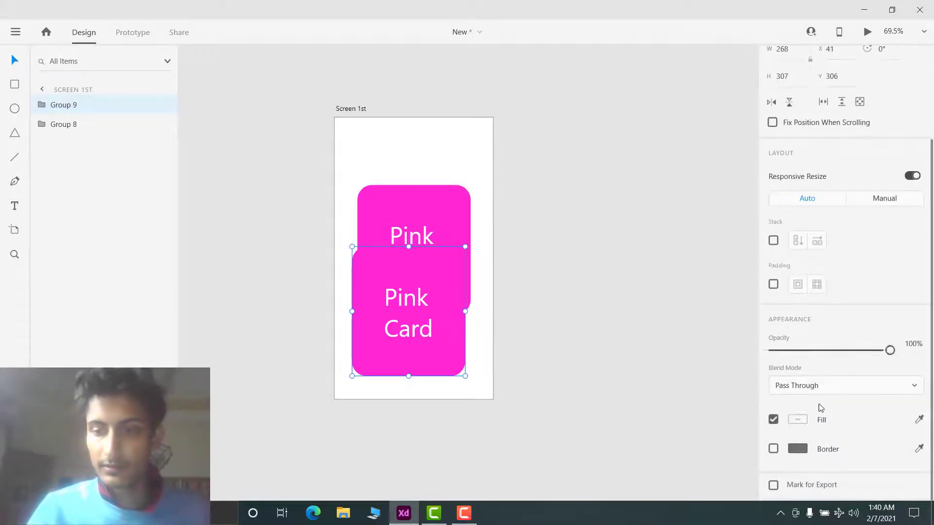
{"action": "double_click", "coordinate": [441, 273]}
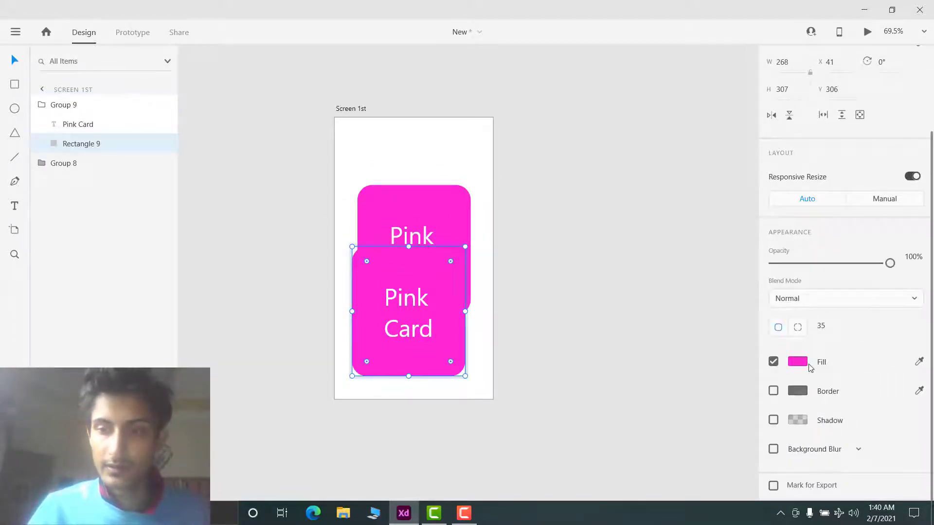
{"action": "left_click", "coordinate": [797, 367]}
{"action": "left_click_drag", "start_coordinate": [737, 301], "coordinate": [740, 286]}
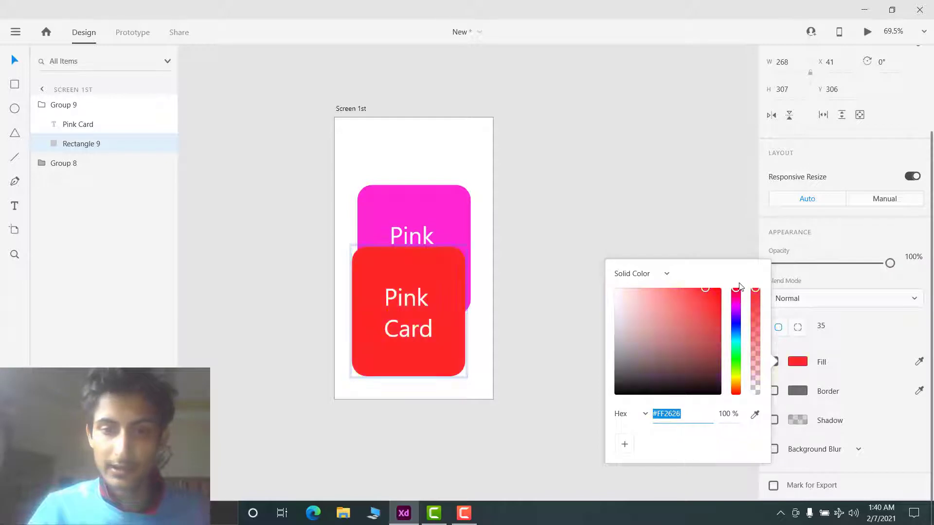
Step: Change the duplicated card's text to "Red Card"
{"action": "double_click", "coordinate": [402, 299]}
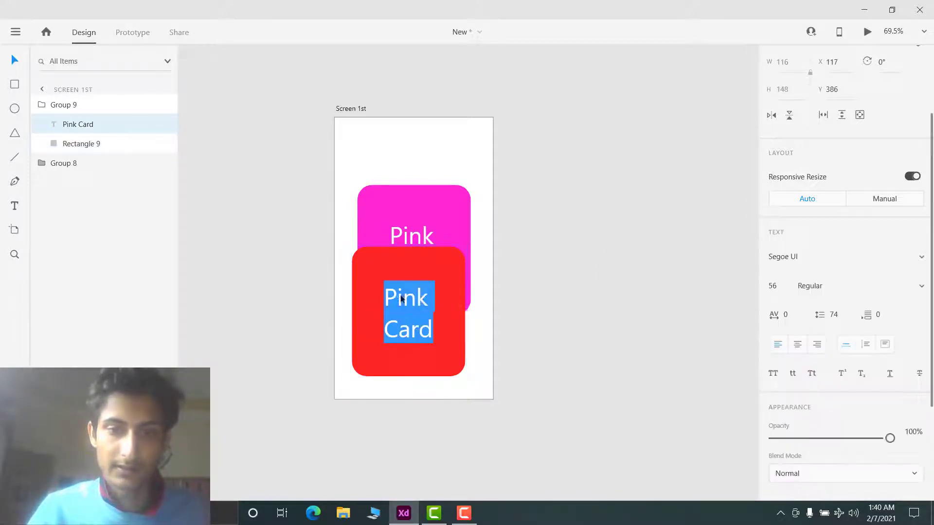
{"action": "left_click_drag", "start_coordinate": [424, 300], "coordinate": [354, 299]}
{"action": "type", "text": "RED"}
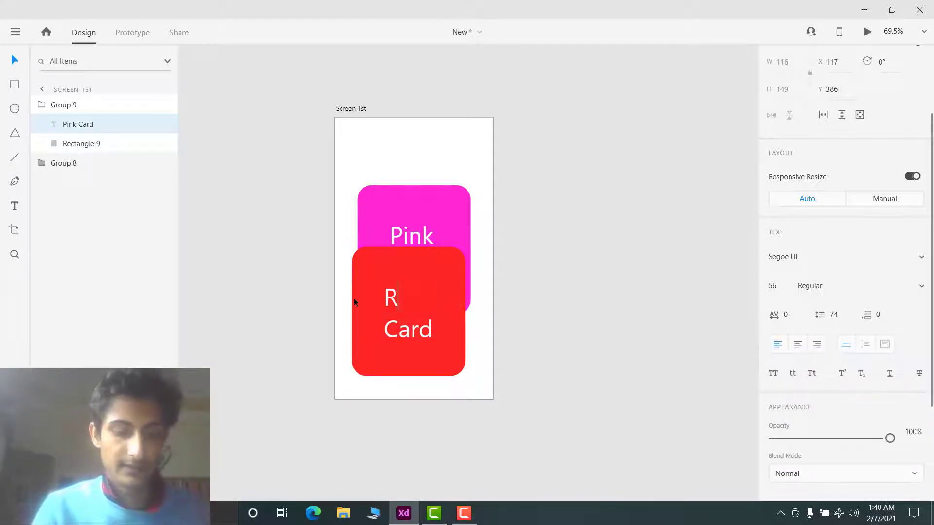
{"action": "key", "text": "BackSpace"}
{"action": "key", "text": "BackSpace"}
{"action": "type", "text": "ed"}
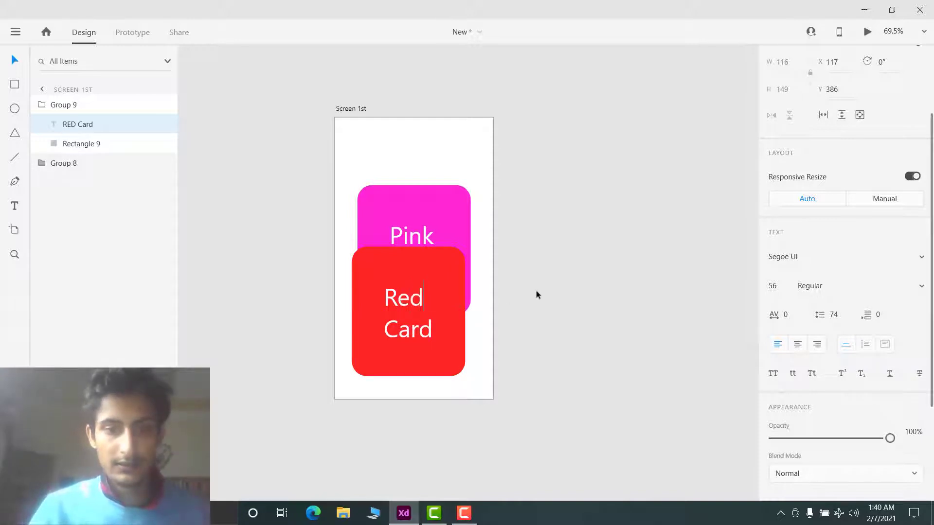
{"action": "key", "text": "Escape"}
{"action": "left_click", "coordinate": [548, 312]}
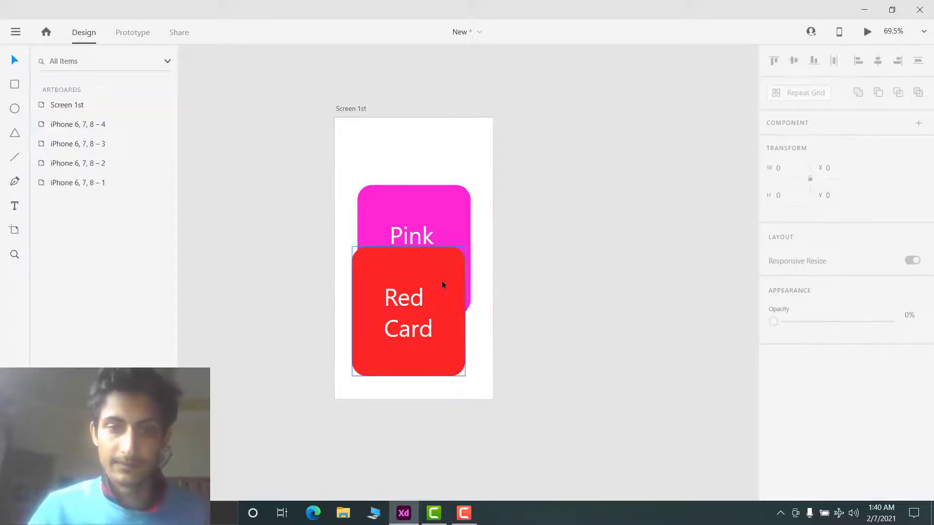
Step: Arrange the red card behind the pink card and offset it slightly up and to the right
{"action": "left_click_drag", "start_coordinate": [441, 284], "coordinate": [469, 229]}
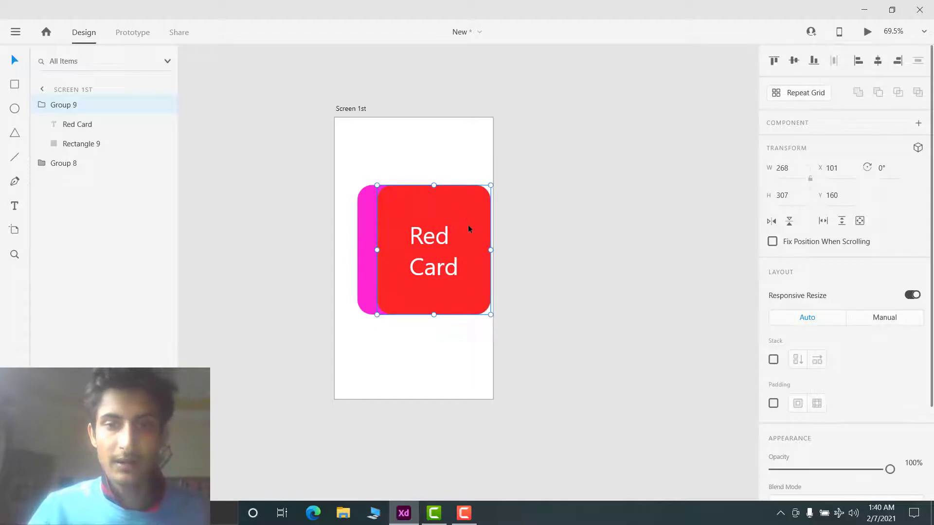
{"action": "right_click", "coordinate": [469, 229]}
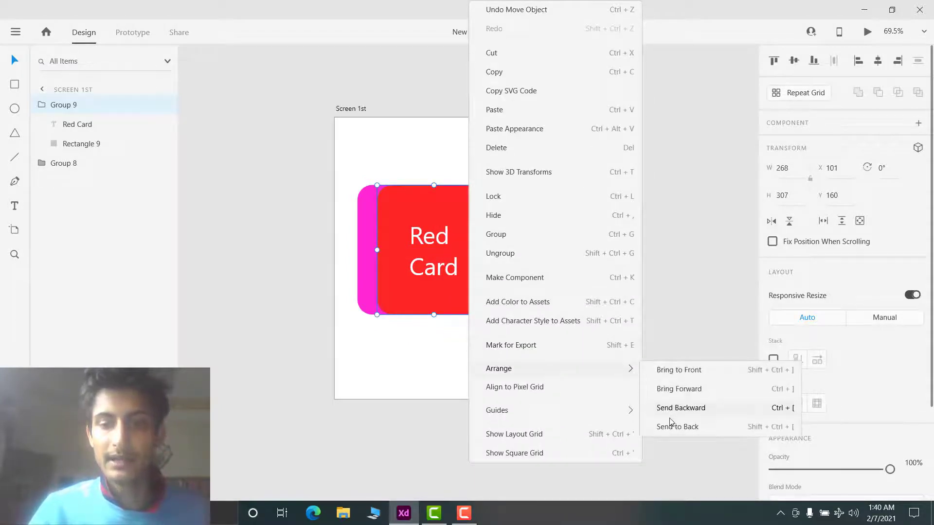
{"action": "left_click", "coordinate": [662, 415]}
{"action": "left_click", "coordinate": [580, 235]}
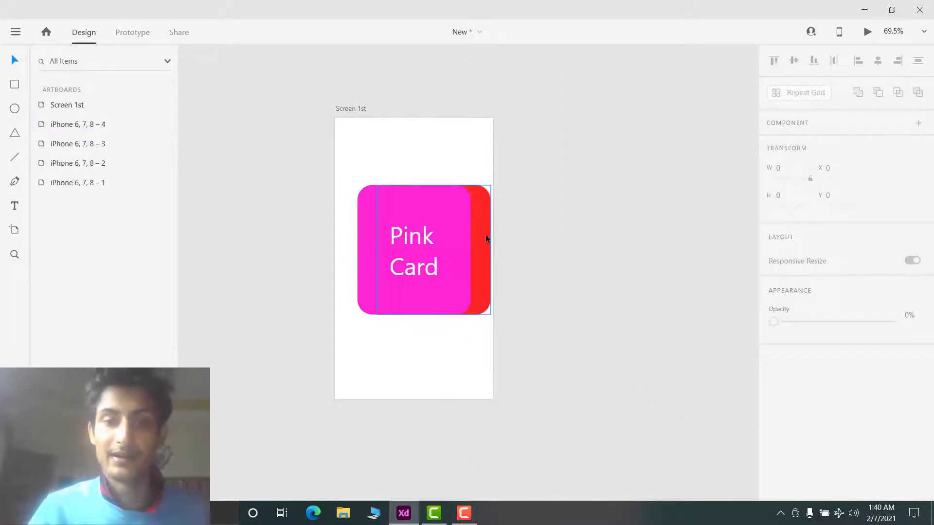
{"action": "left_click_drag", "start_coordinate": [484, 233], "coordinate": [477, 222]}
{"action": "left_click", "coordinate": [558, 226]}
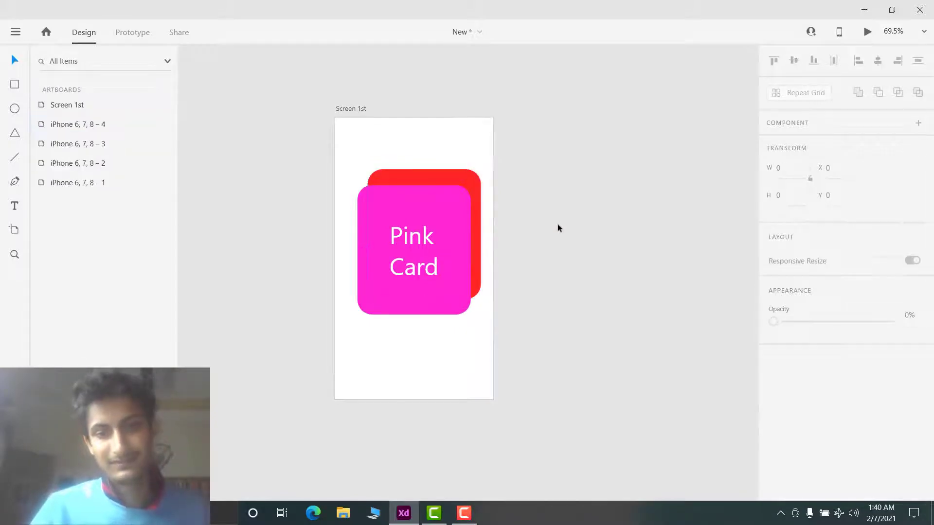
Step: Move the red card slightly down behind the pink card on the Screen 1st artboard
{"action": "left_click_drag", "start_coordinate": [474, 185], "coordinate": [474, 196]}
{"action": "left_click", "coordinate": [599, 213]}
Step: Duplicate the Screen 1st artboard and move the copy farther to the right of the original, to X 1092, Y 1045
{"action": "scroll", "coordinate": [598, 212], "scroll_direction": "right", "scroll_amount": 3}
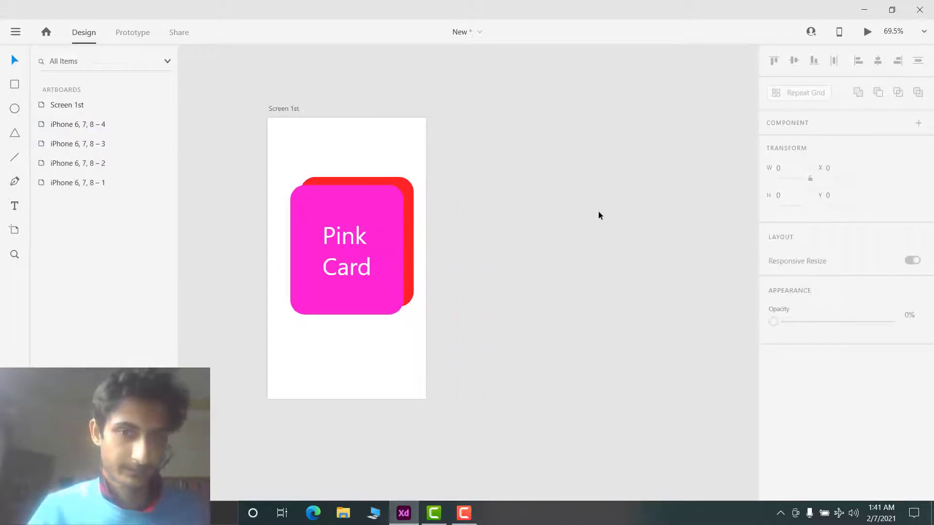
{"action": "scroll", "coordinate": [599, 213], "scroll_direction": "down", "scroll_amount": 2}
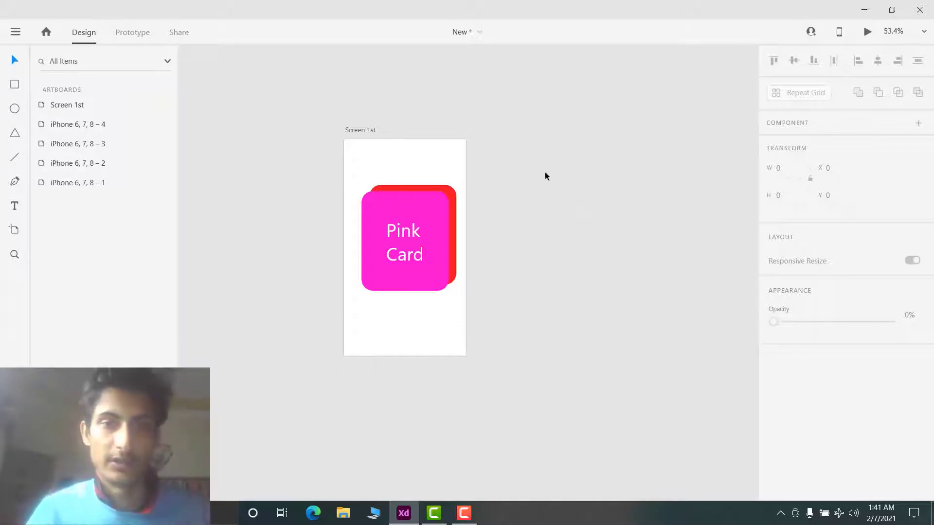
{"action": "right_click", "coordinate": [92, 105]}
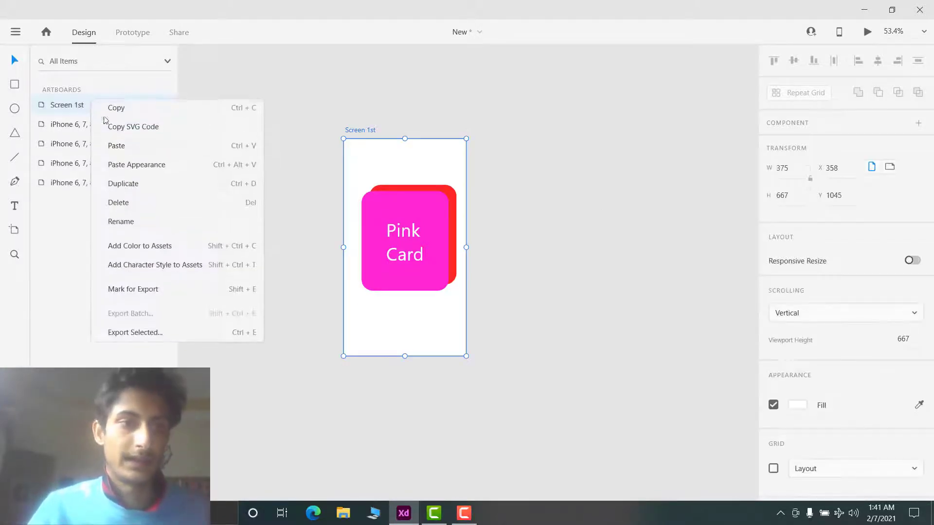
{"action": "left_click", "coordinate": [141, 184]}
{"action": "left_click_drag", "start_coordinate": [529, 129], "coordinate": [607, 129]}
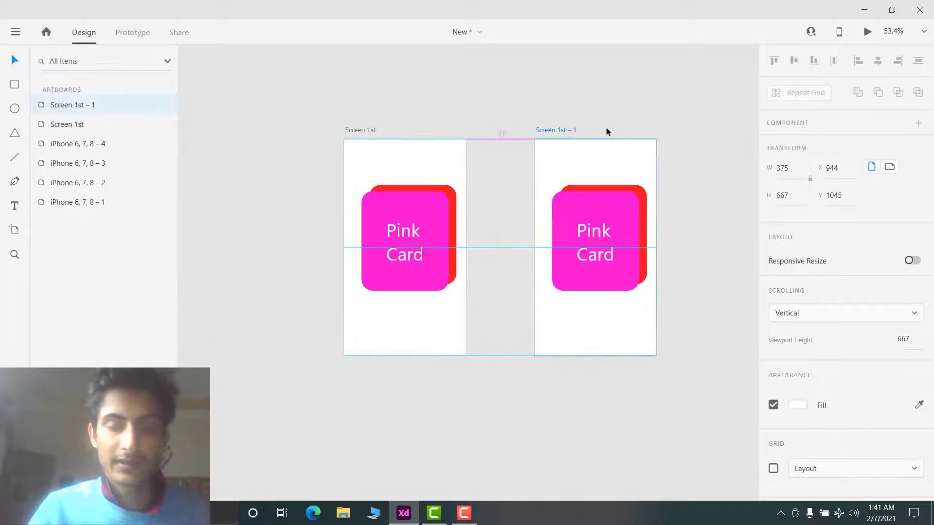
Step: Rename the duplicated artboard as "Screen 2nd"
{"action": "double_click", "coordinate": [607, 129]}
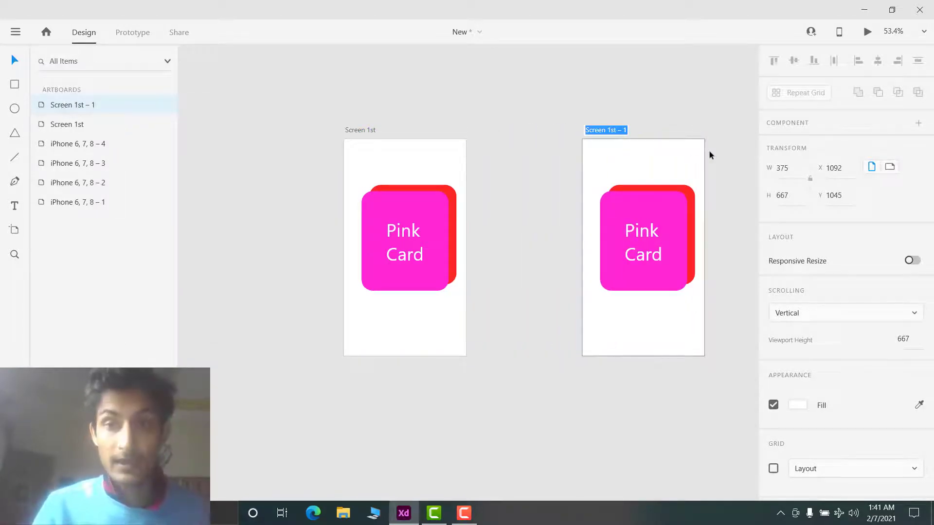
{"action": "type", "text": "Screen "}
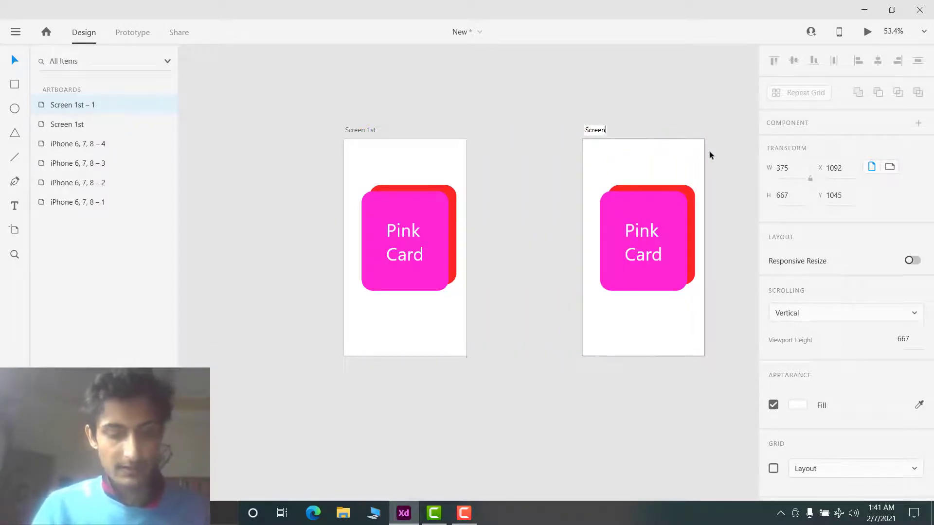
{"action": "type", "text": "2nd"}
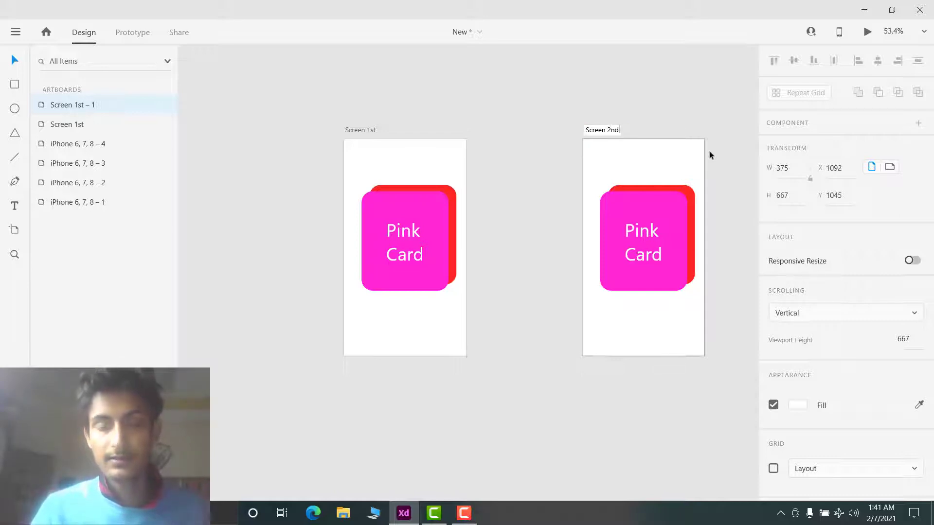
{"action": "key", "text": "Return"}
Step: Rotate Screen 2nd's pink card to about -31° and move it partly off the artboard's lower-left edge, to about X -286, Y 314
{"action": "scroll", "coordinate": [710, 143], "scroll_direction": "right", "scroll_amount": 5}
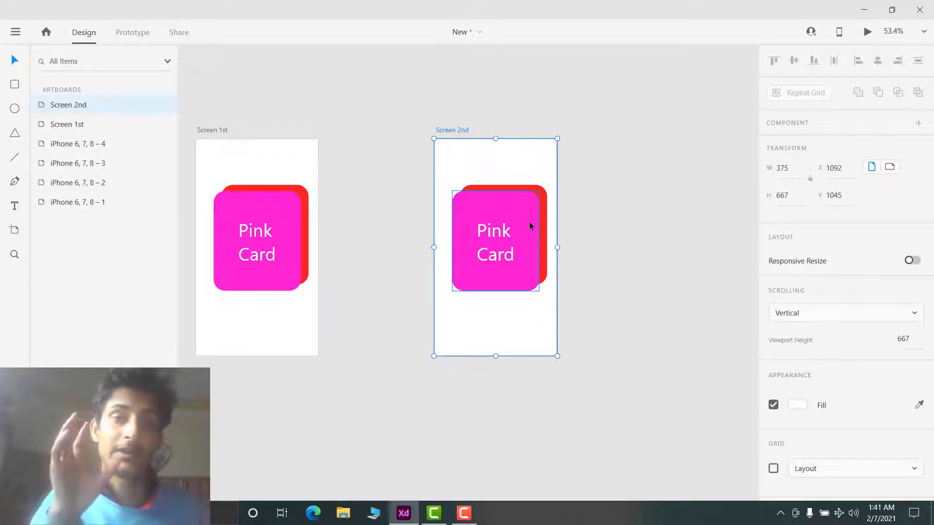
{"action": "left_click", "coordinate": [590, 217]}
{"action": "scroll", "coordinate": [590, 217], "scroll_direction": "up", "scroll_amount": 3}
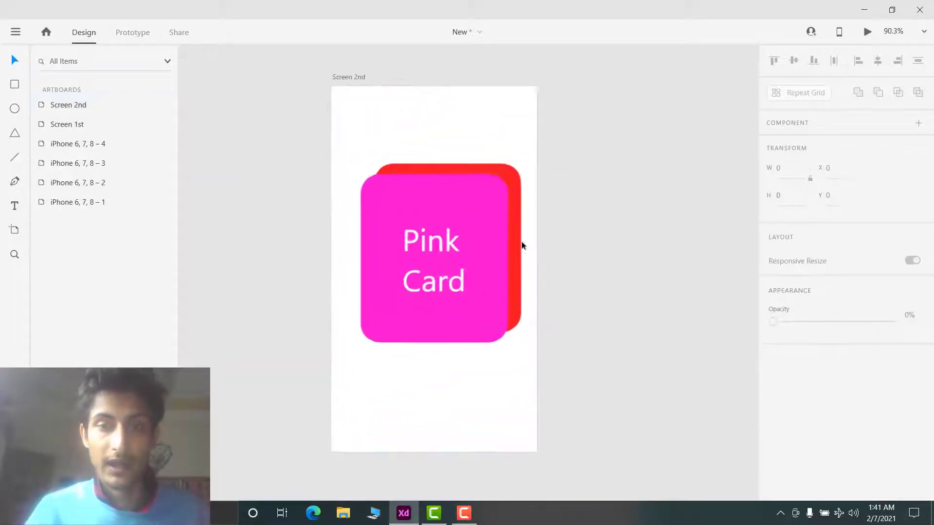
{"action": "scroll", "coordinate": [501, 180], "scroll_direction": "down", "scroll_amount": 1}
{"action": "left_click", "coordinate": [485, 119]}
{"action": "scroll", "coordinate": [552, 210], "scroll_direction": "up", "scroll_amount": 1}
{"action": "left_click", "coordinate": [552, 209]}
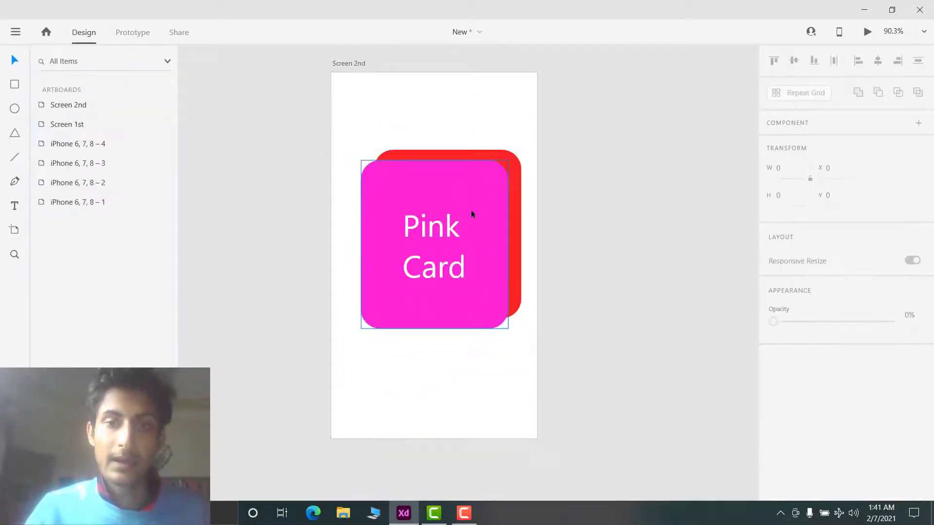
{"action": "left_click", "coordinate": [494, 198]}
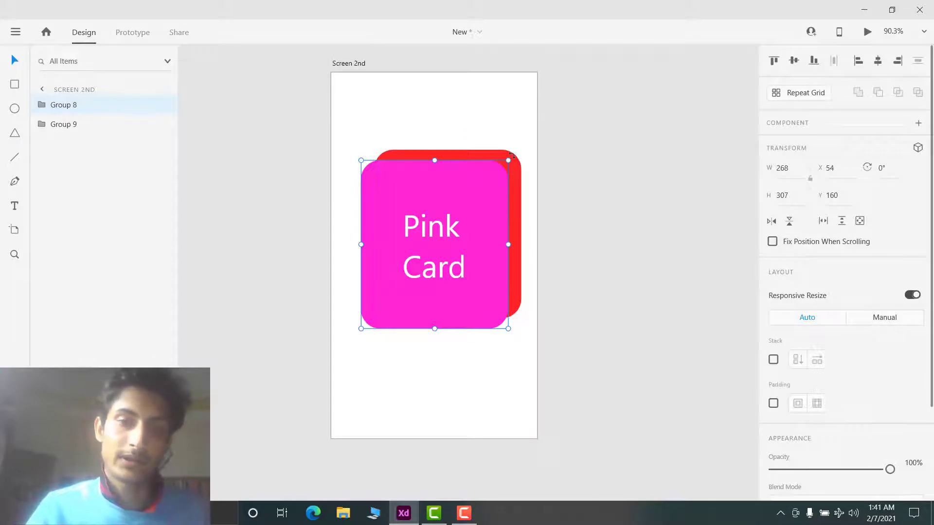
{"action": "left_click_drag", "start_coordinate": [512, 155], "coordinate": [454, 128]}
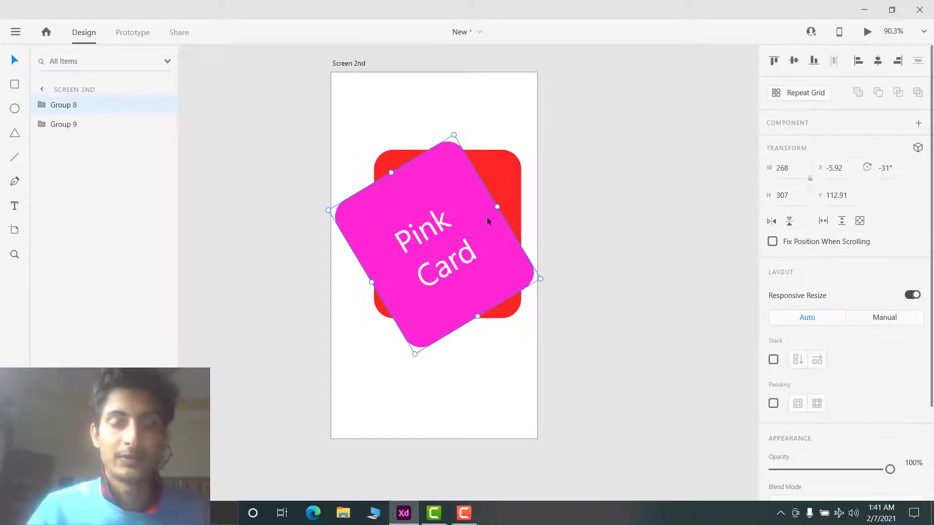
{"action": "left_click_drag", "start_coordinate": [482, 231], "coordinate": [338, 341]}
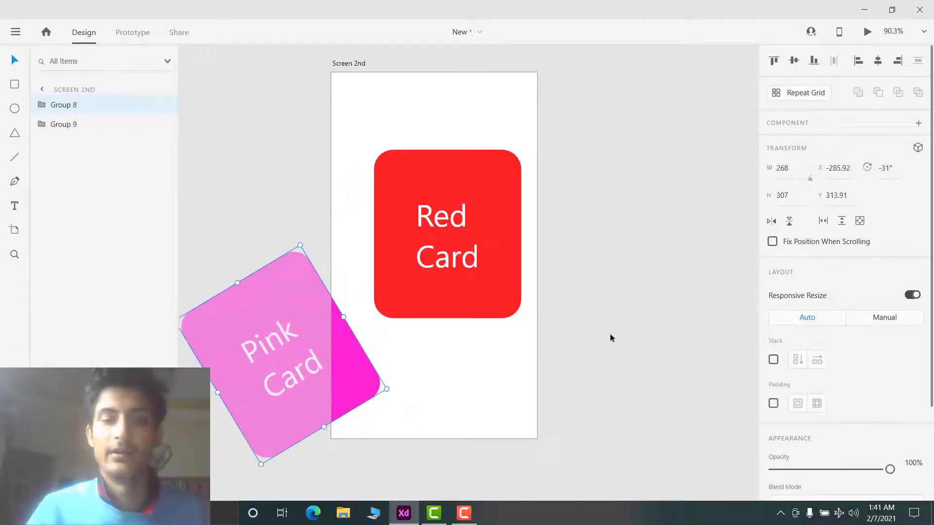
{"action": "left_click", "coordinate": [617, 331]}
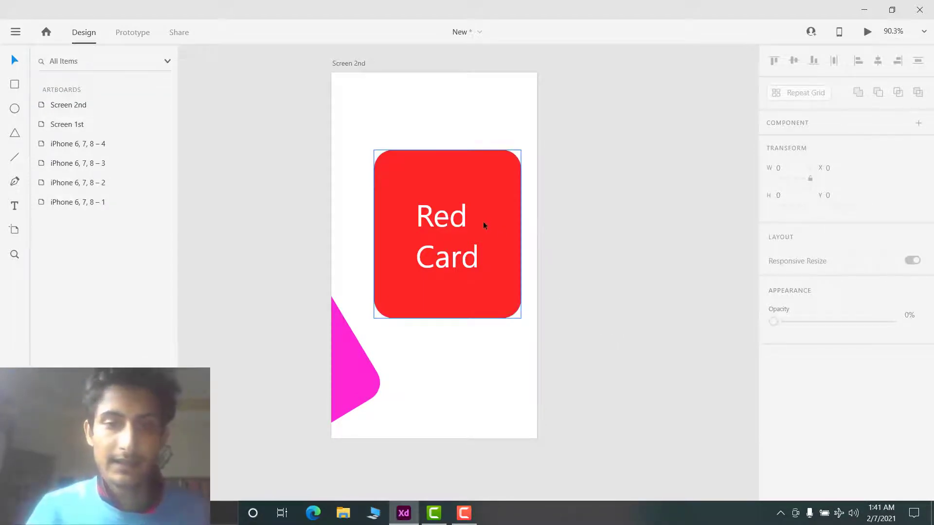
Step: Move the red card on Screen 2nd into the front card's place, at X 54, Y 147
{"action": "left_click_drag", "start_coordinate": [483, 221], "coordinate": [468, 225]}
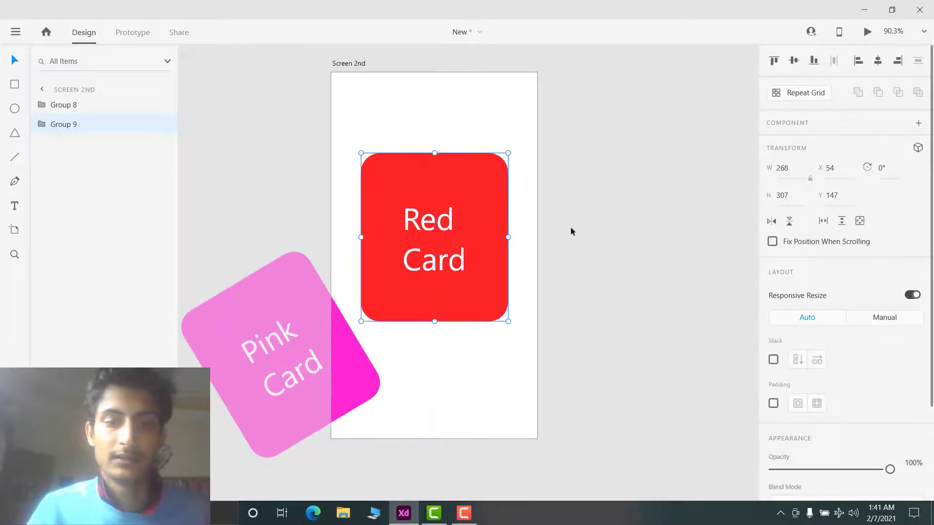
{"action": "left_click", "coordinate": [579, 229]}
Step: In Prototype mode, link Screen 1st's pink card to Screen 2nd with a Drag trigger, Auto-Animate and Ease In-Out easing
{"action": "scroll", "coordinate": [584, 227], "scroll_direction": "down", "scroll_amount": 4}
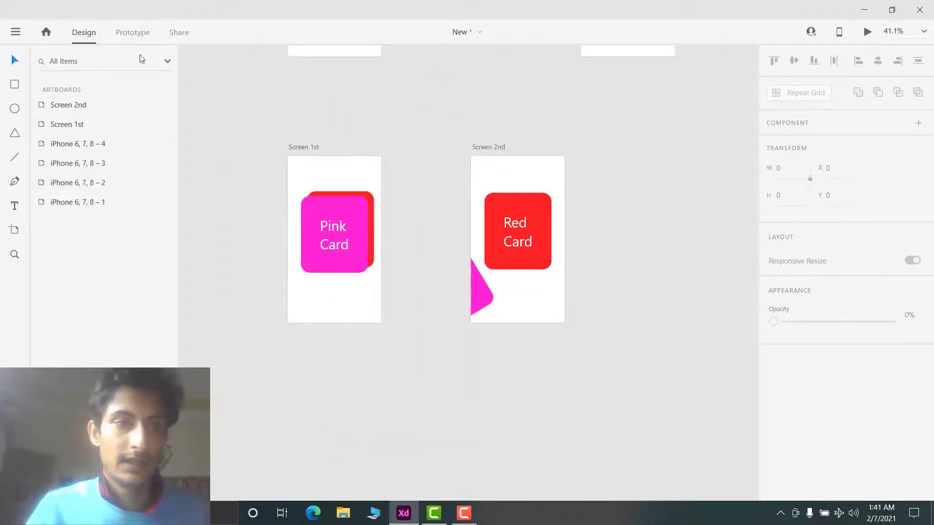
{"action": "left_click", "coordinate": [135, 33]}
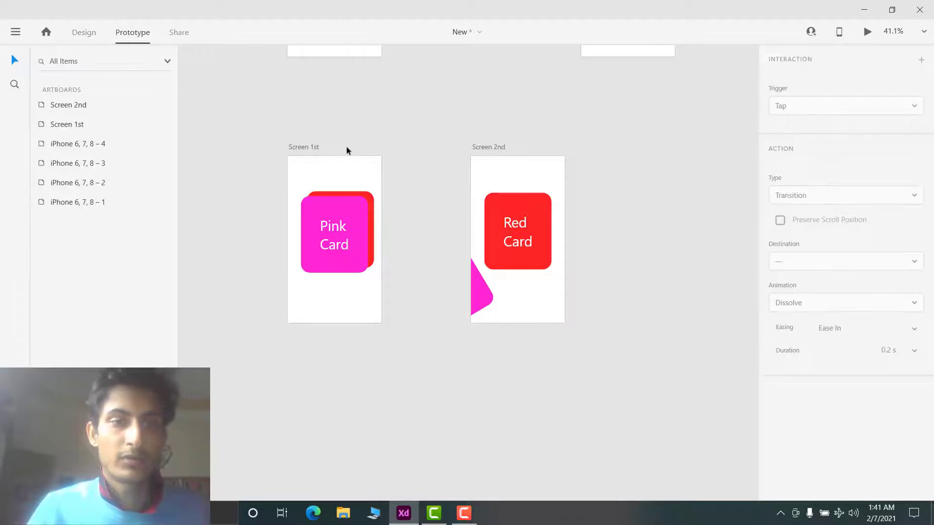
{"action": "left_click", "coordinate": [349, 215]}
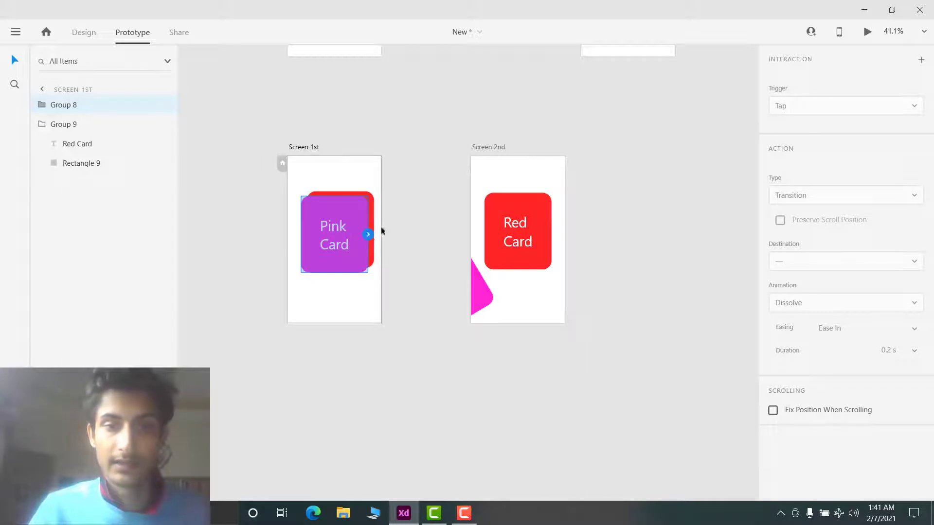
{"action": "left_click_drag", "start_coordinate": [368, 234], "coordinate": [531, 215]}
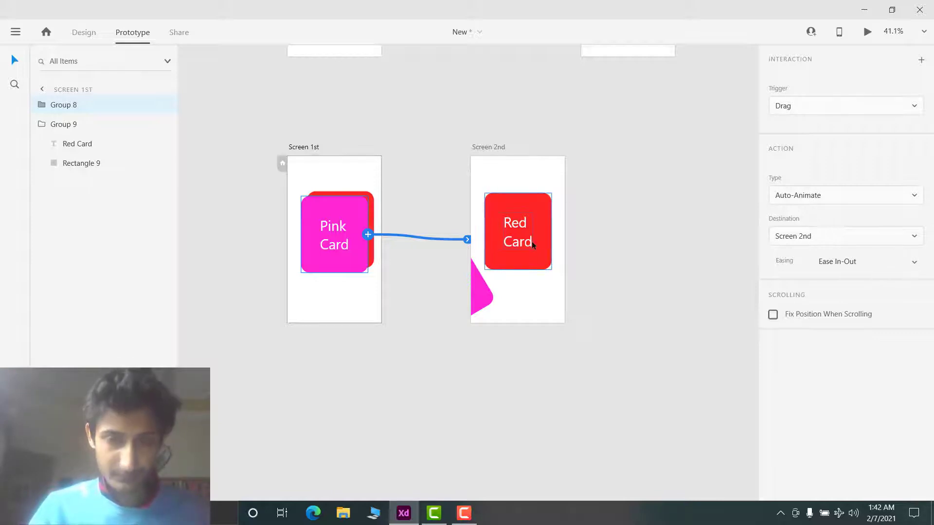
Step: Preview the prototype and swipe the pink card away to test the transition to Screen 2nd
{"action": "left_click", "coordinate": [867, 32]}
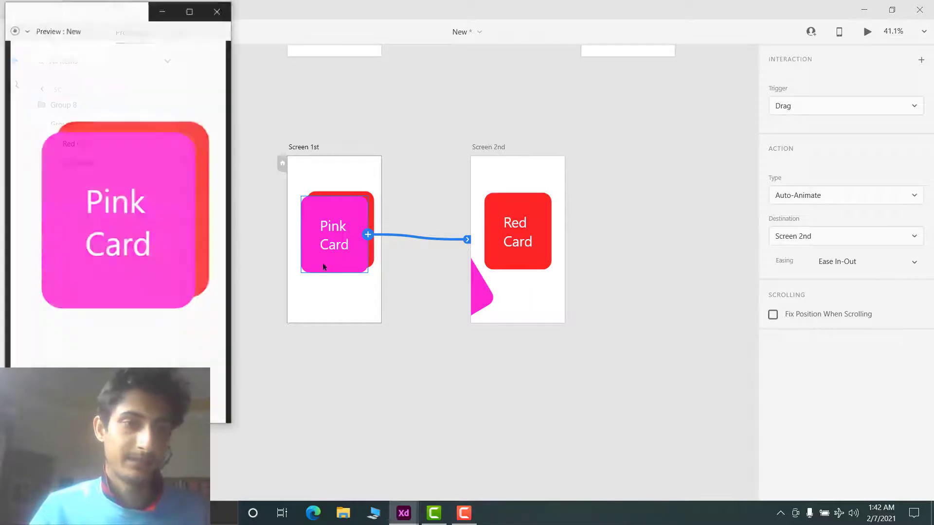
{"action": "left_click_drag", "start_coordinate": [173, 209], "coordinate": [208, 21]}
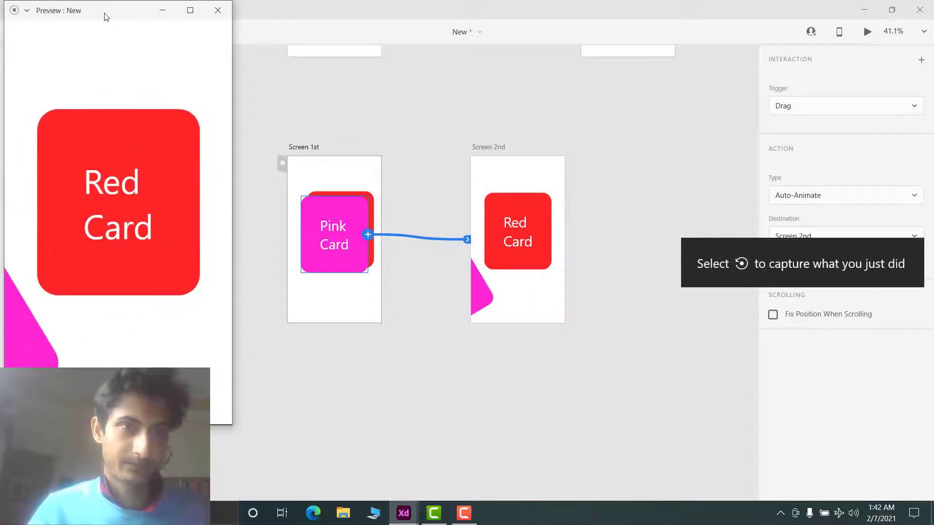
{"action": "left_click_drag", "start_coordinate": [107, 17], "coordinate": [400, 21]}
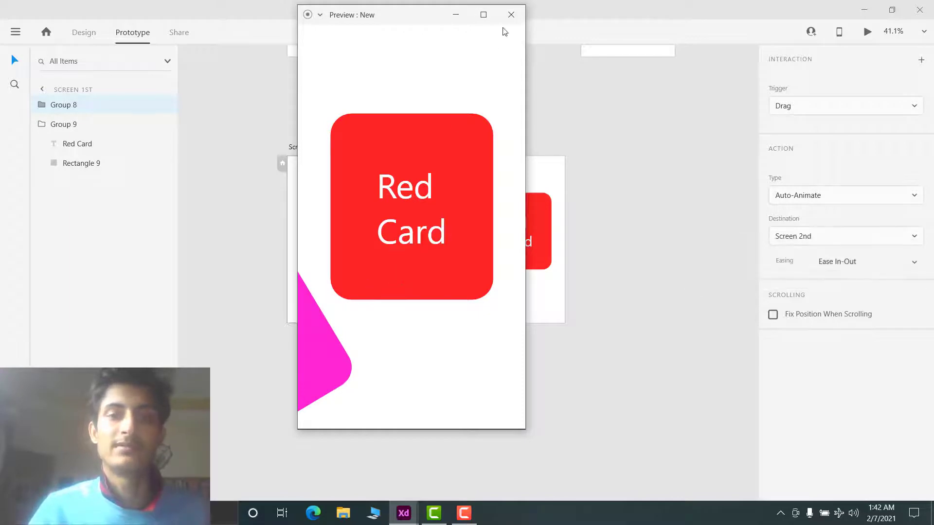
{"action": "left_click", "coordinate": [511, 14]}
Step: Link the rotated pink card on Screen 2nd back to Screen 1st with a Drag trigger, Auto-Animate and Ease In-Out easing
{"action": "scroll", "coordinate": [536, 240], "scroll_direction": "down", "scroll_amount": 2}
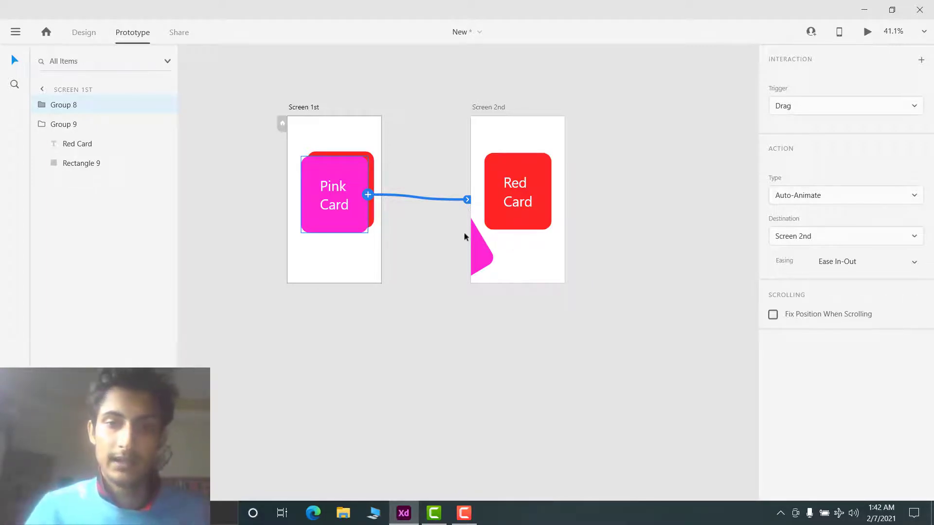
{"action": "scroll", "coordinate": [494, 192], "scroll_direction": "up", "scroll_amount": 3, "text": "ctrl"}
{"action": "scroll", "coordinate": [494, 125], "scroll_direction": "up", "scroll_amount": 1}
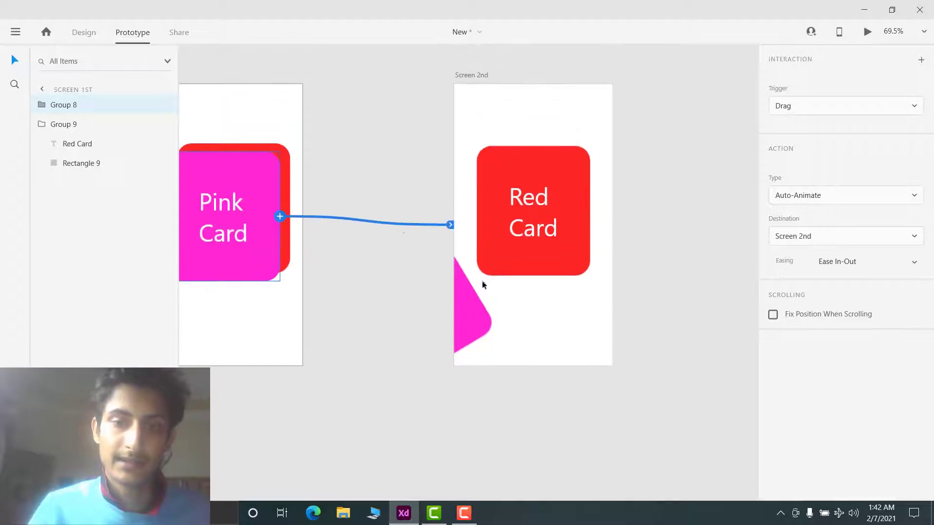
{"action": "left_click", "coordinate": [474, 294]}
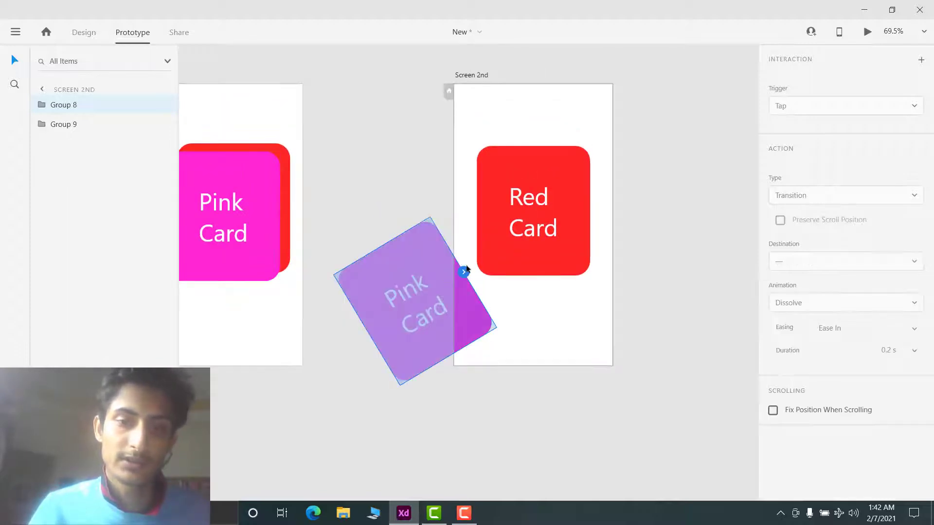
{"action": "left_click_drag", "start_coordinate": [465, 269], "coordinate": [262, 162]}
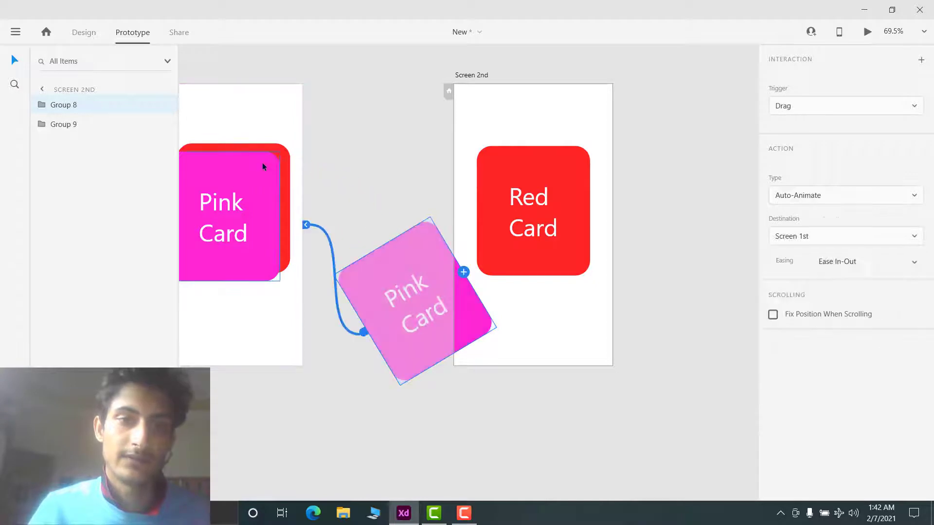
Step: Preview the prototype again and swipe the pink card back and forth to test both transitions
{"action": "scroll", "coordinate": [302, 180], "scroll_direction": "down", "scroll_amount": 3}
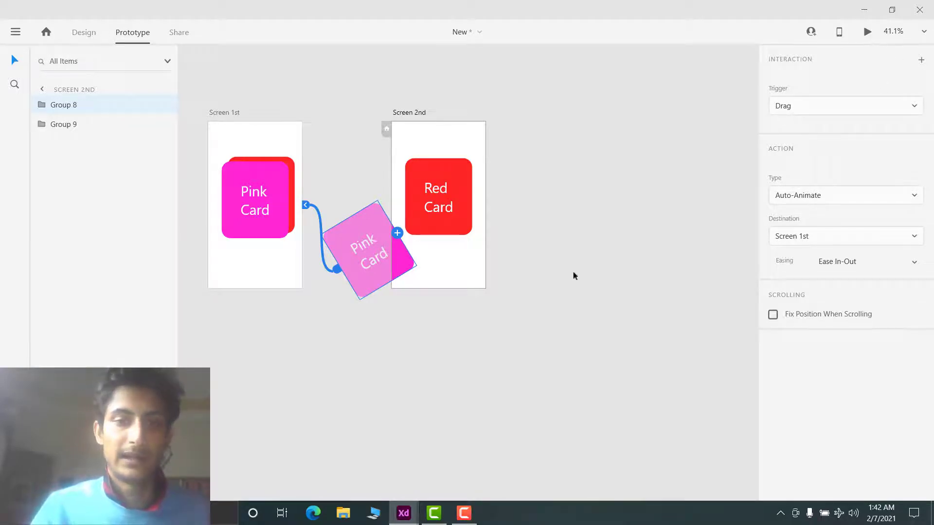
{"action": "key", "text": "ctrl+Return"}
{"action": "left_click_drag", "start_coordinate": [205, 380], "coordinate": [197, 346]}
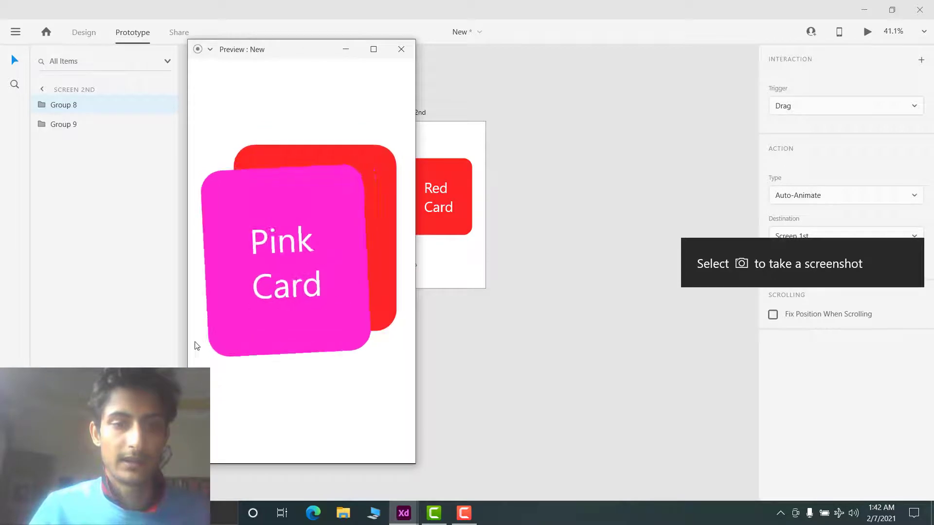
{"action": "left_click_drag", "start_coordinate": [323, 257], "coordinate": [202, 365]}
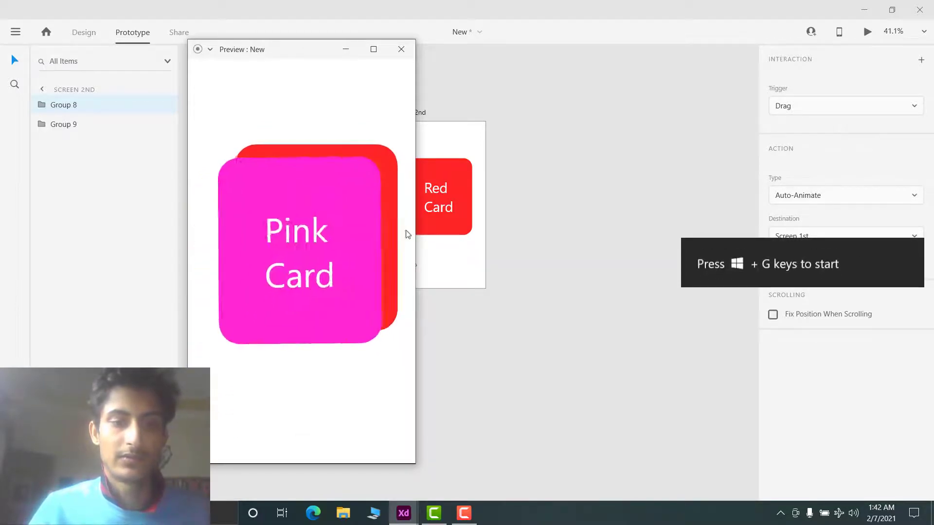
{"action": "left_click_drag", "start_coordinate": [253, 273], "coordinate": [225, 358]}
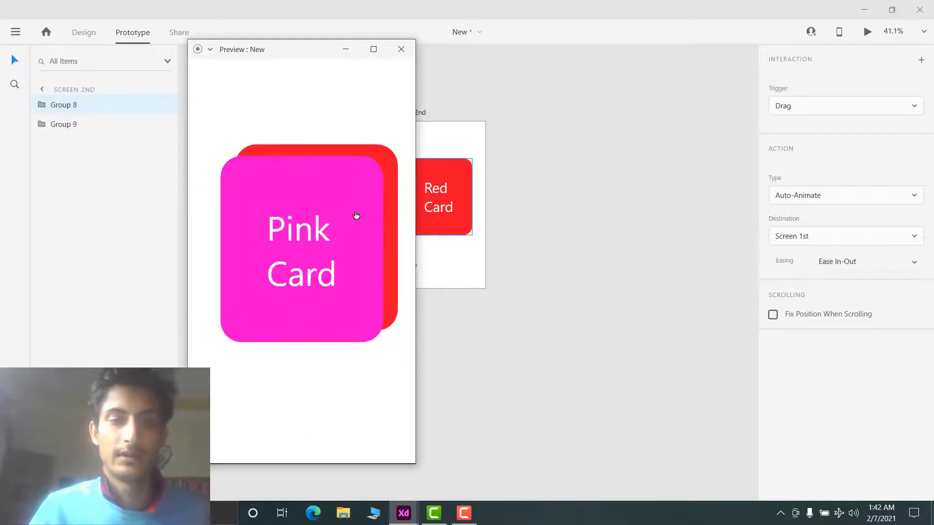
{"action": "left_click_drag", "start_coordinate": [357, 215], "coordinate": [302, 276]}
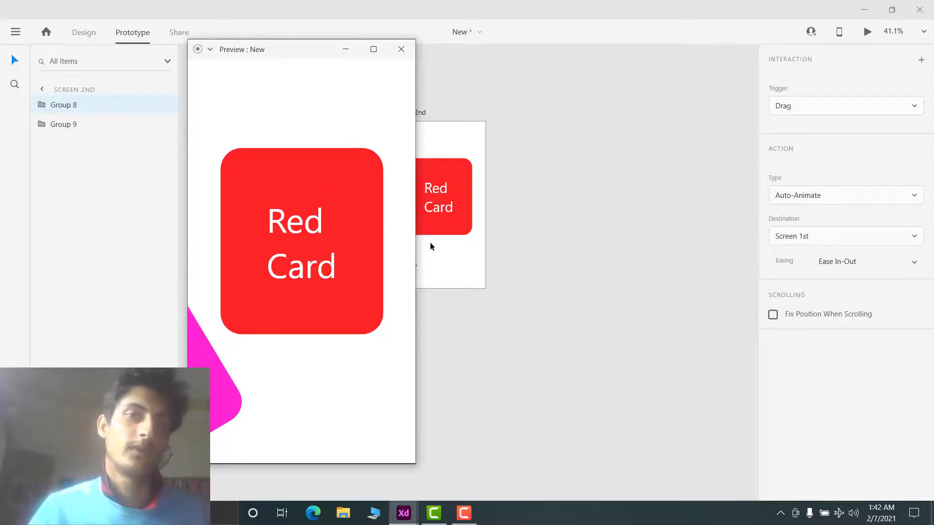
{"action": "left_click", "coordinate": [401, 49]}
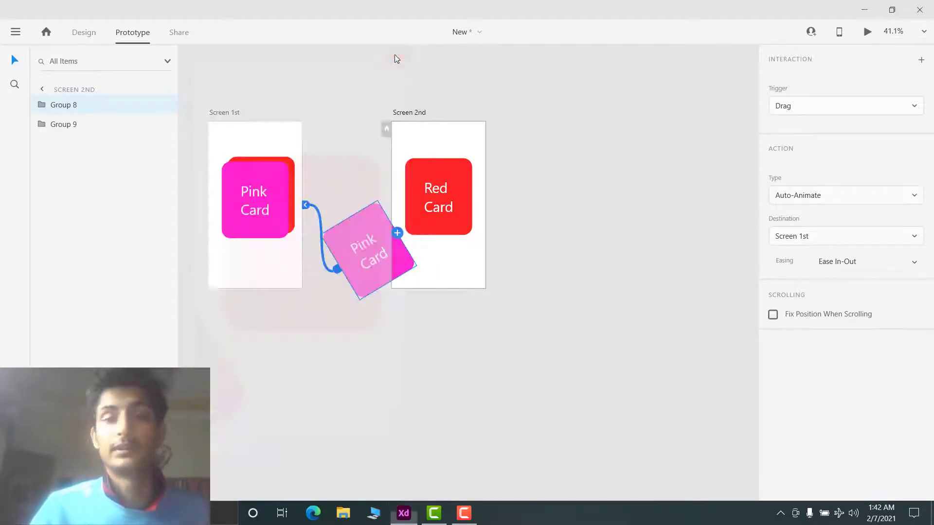
Step: In Design mode, duplicate Screen 2nd's red card and place the copy lower and to the right, at about X 133, Y 263
{"action": "left_click", "coordinate": [562, 118]}
{"action": "left_click", "coordinate": [84, 33]}
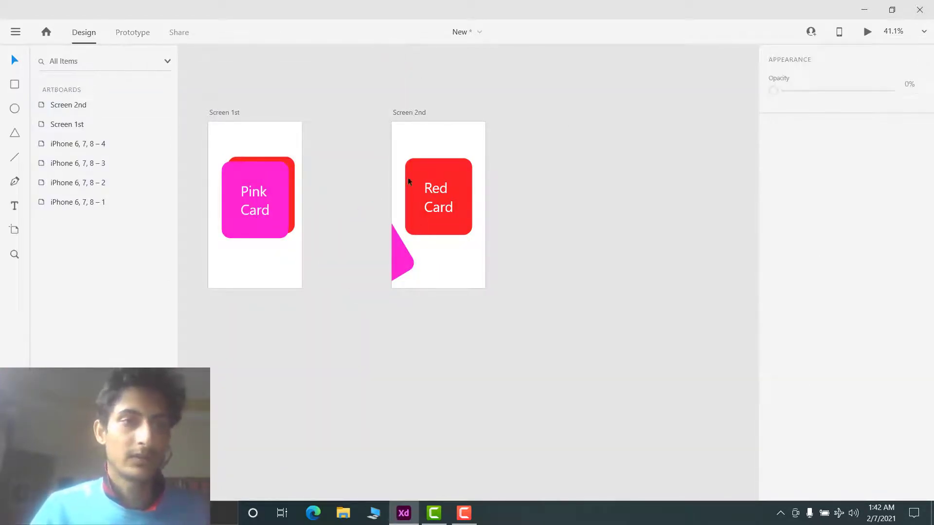
{"action": "left_click", "coordinate": [410, 177]}
{"action": "scroll", "coordinate": [441, 179], "scroll_direction": "up", "scroll_amount": 3}
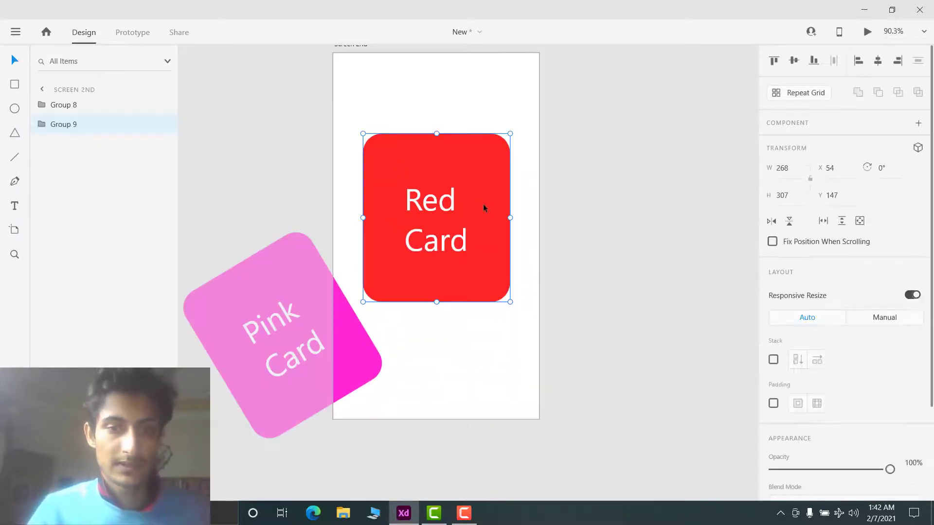
{"action": "left_click_drag", "start_coordinate": [480, 200], "coordinate": [516, 237]}
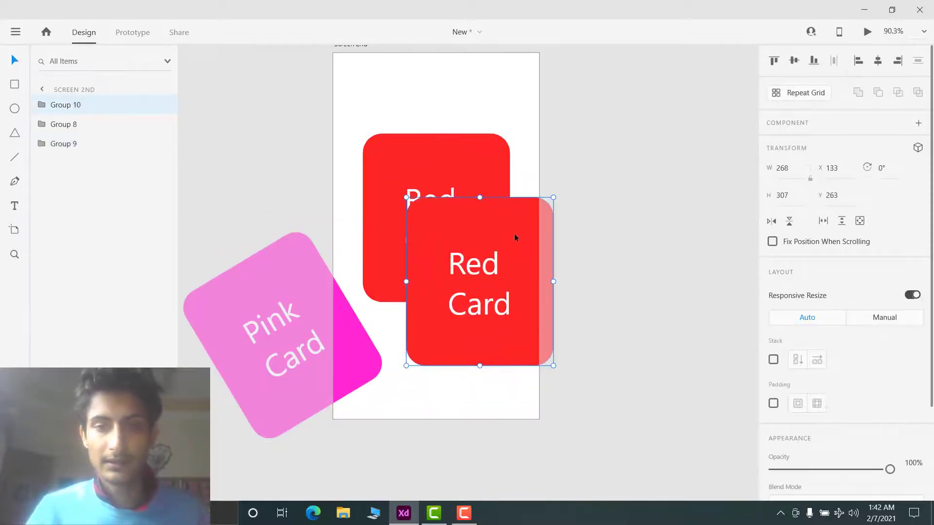
Step: Change the fill of the duplicated card on Screen 2nd to blue, #262EFF
{"action": "double_click", "coordinate": [515, 227]}
{"action": "scroll", "coordinate": [841, 292], "scroll_direction": "down", "scroll_amount": 2}
{"action": "left_click", "coordinate": [798, 361]}
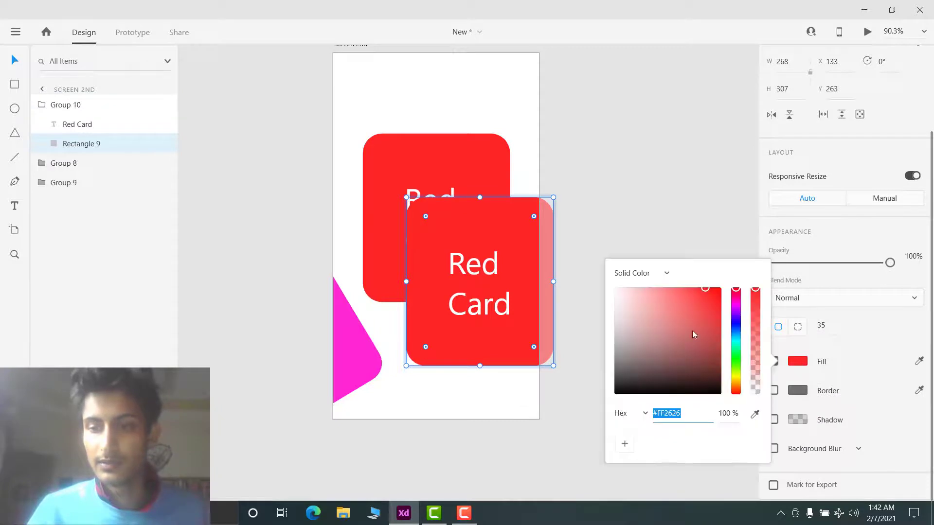
{"action": "left_click_drag", "start_coordinate": [741, 317], "coordinate": [742, 327]}
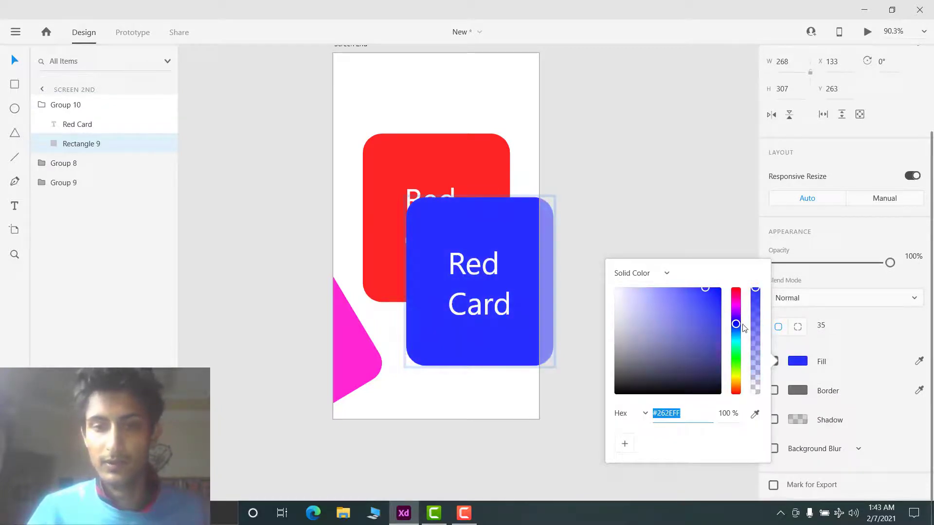
Step: Change the label on Screen 2nd's blue card to "Blue Card"
{"action": "left_click", "coordinate": [525, 283]}
{"action": "double_click", "coordinate": [490, 268]}
{"action": "double_click", "coordinate": [491, 268]}
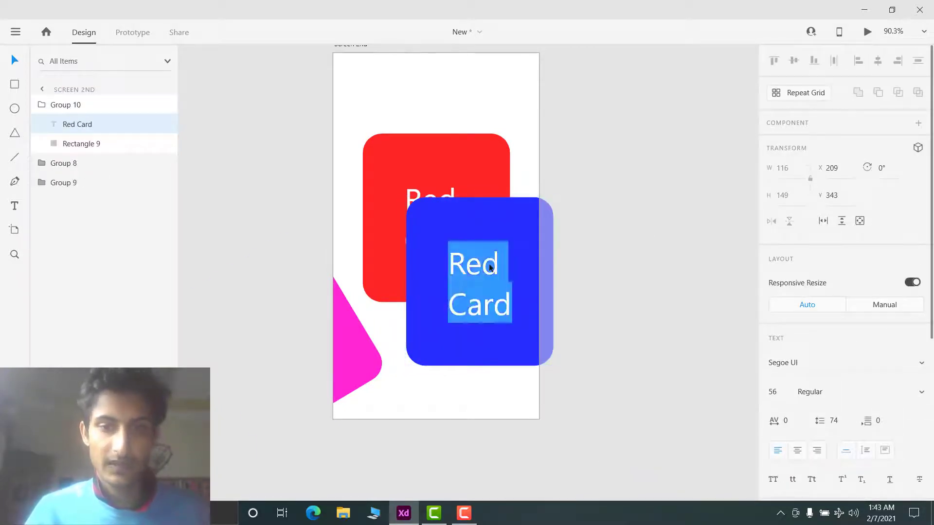
{"action": "left_click_drag", "start_coordinate": [490, 268], "coordinate": [413, 263]}
{"action": "type", "text": "Blue"}
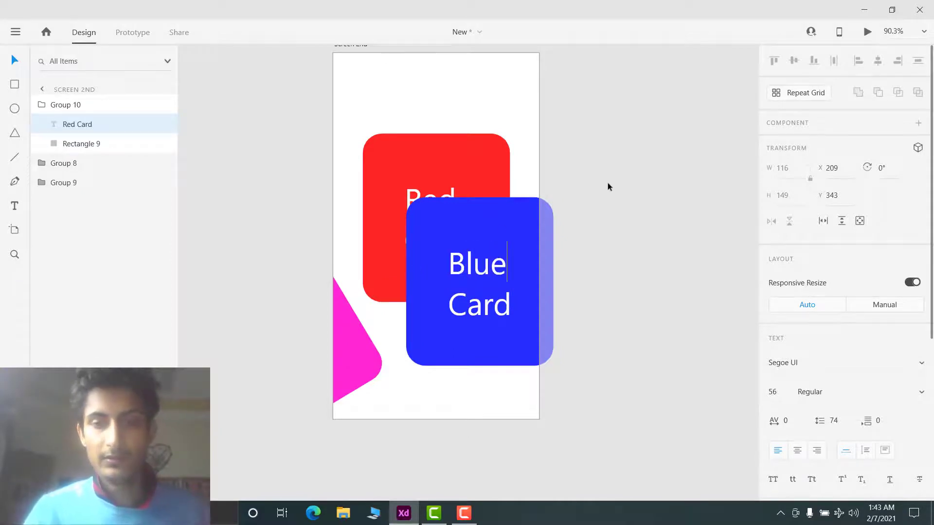
{"action": "key", "text": "Escape"}
{"action": "key", "text": "Escape"}
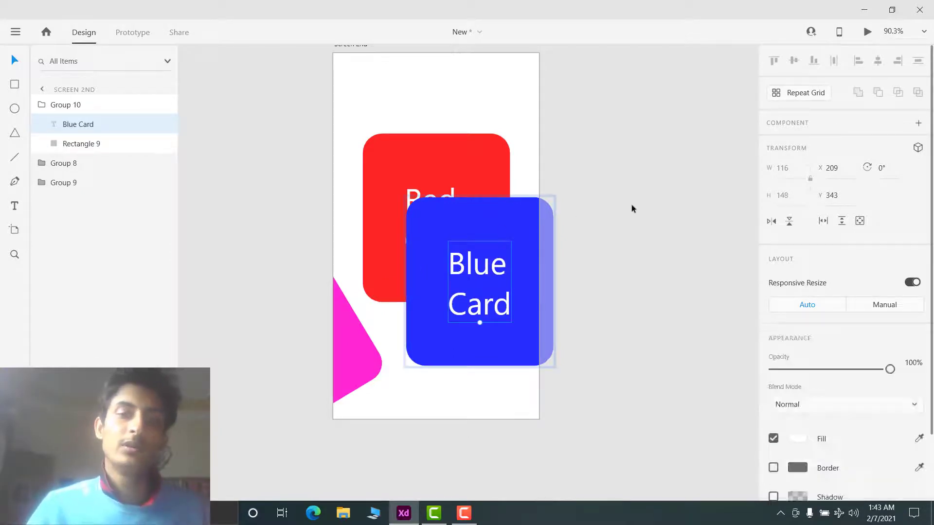
{"action": "left_click", "coordinate": [638, 205]}
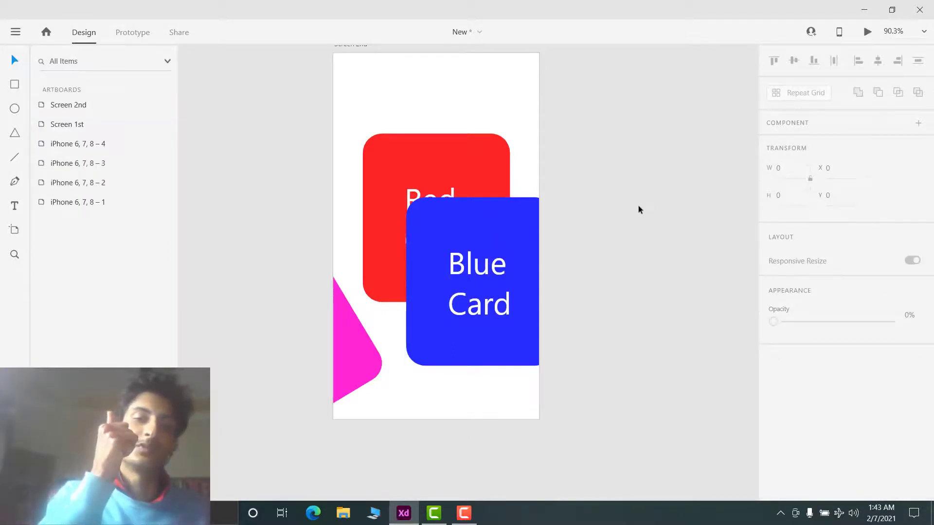
Step: Send the blue card to the back and place it behind the red card at about X 77, Y 121
{"action": "left_click", "coordinate": [483, 248]}
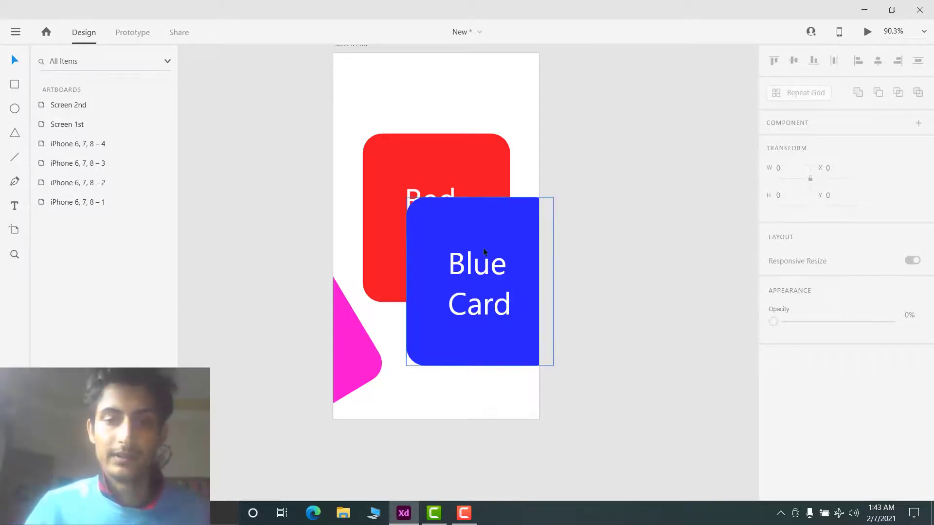
{"action": "right_click", "coordinate": [483, 249]}
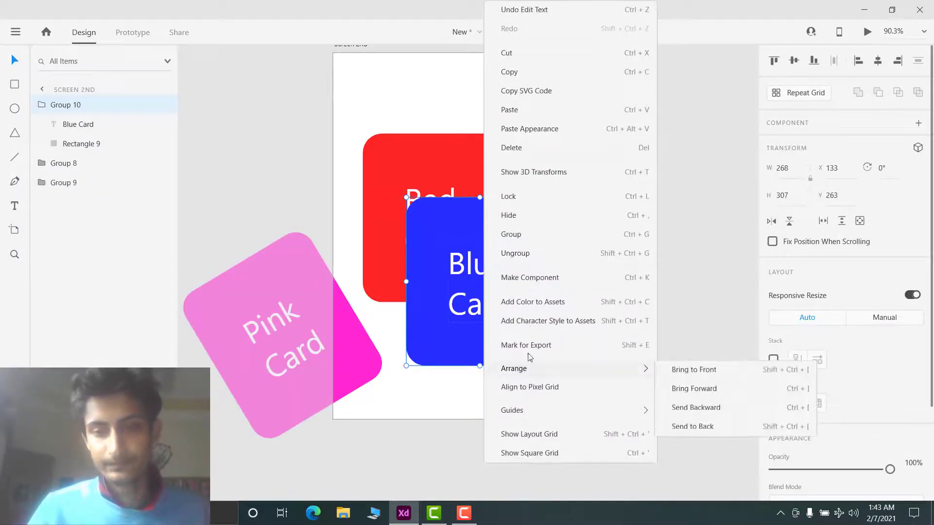
{"action": "left_click", "coordinate": [703, 428]}
{"action": "left_click_drag", "start_coordinate": [506, 331], "coordinate": [474, 254]}
{"action": "left_click", "coordinate": [625, 245]}
Step: Duplicate the Screen 2nd artboard and move the copy farther right, to about X 1990, Y 1045
{"action": "scroll", "coordinate": [627, 217], "scroll_direction": "down", "scroll_amount": 5}
{"action": "scroll", "coordinate": [644, 215], "scroll_direction": "up", "scroll_amount": 2}
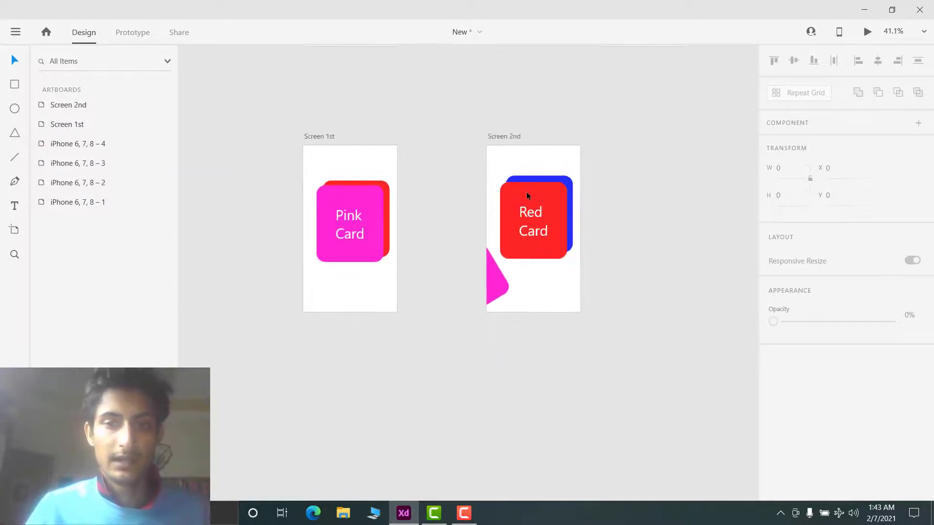
{"action": "scroll", "coordinate": [536, 212], "scroll_direction": "right", "scroll_amount": 4}
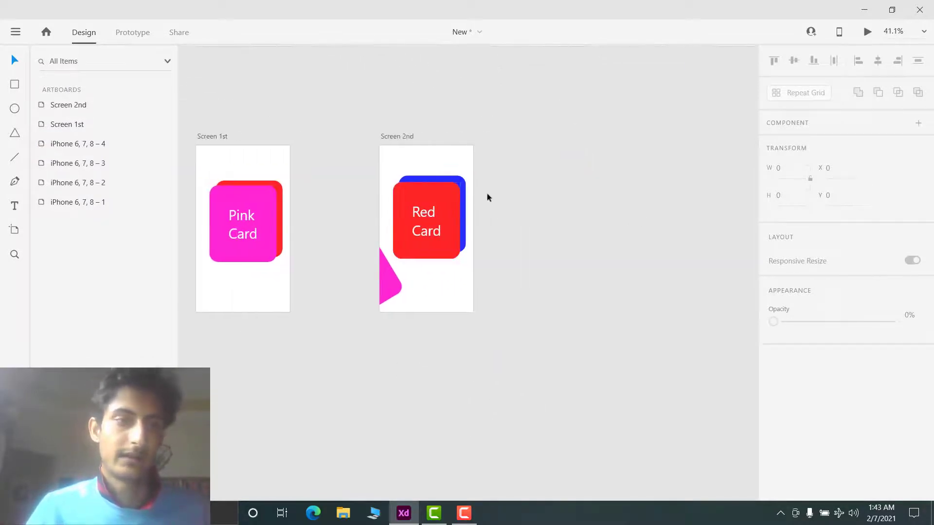
{"action": "left_click", "coordinate": [72, 106]}
{"action": "right_click", "coordinate": [73, 106]}
{"action": "left_click", "coordinate": [117, 190]}
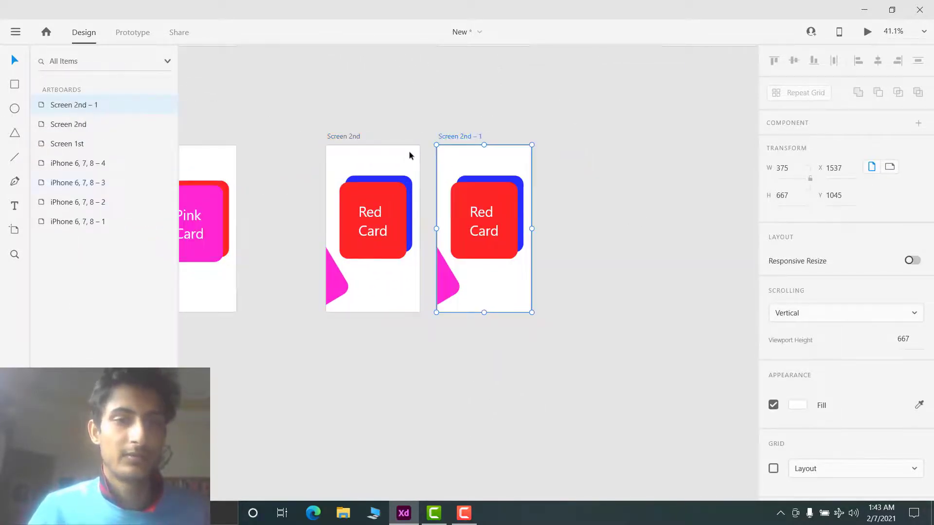
{"action": "left_click_drag", "start_coordinate": [464, 138], "coordinate": [577, 135]}
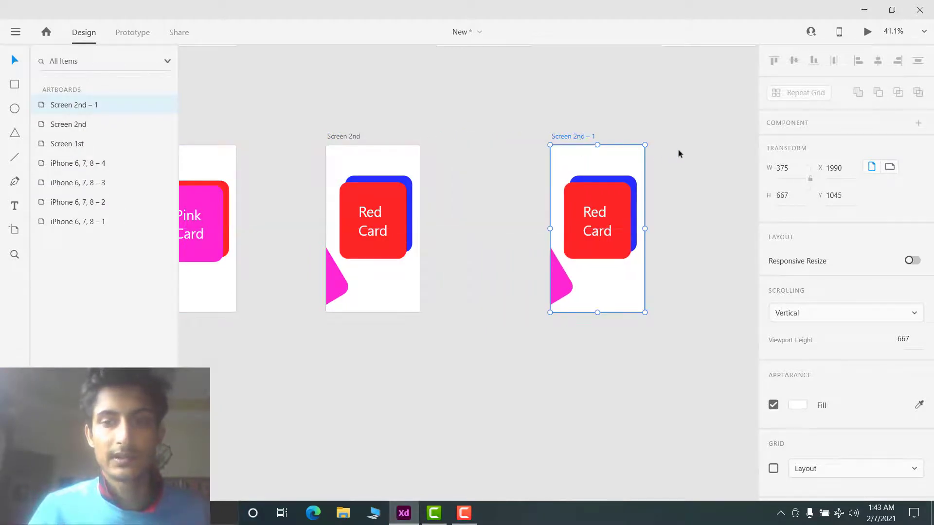
{"action": "left_click", "coordinate": [693, 202]}
Step: Rename the duplicated artboard as Screen 3rd
{"action": "scroll", "coordinate": [686, 208], "scroll_direction": "left", "scroll_amount": 1}
{"action": "scroll", "coordinate": [710, 203], "scroll_direction": "up", "scroll_amount": 4}
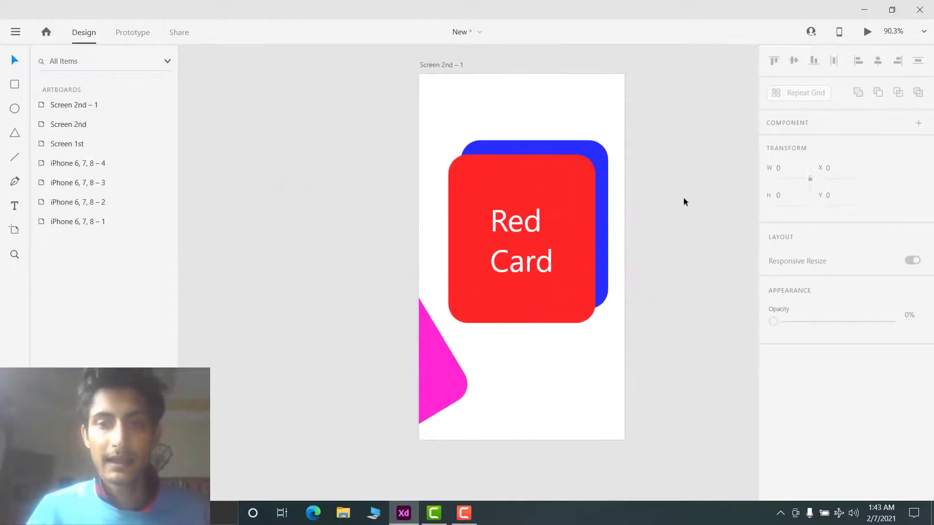
{"action": "double_click", "coordinate": [447, 65]}
{"action": "type", "text": "S"}
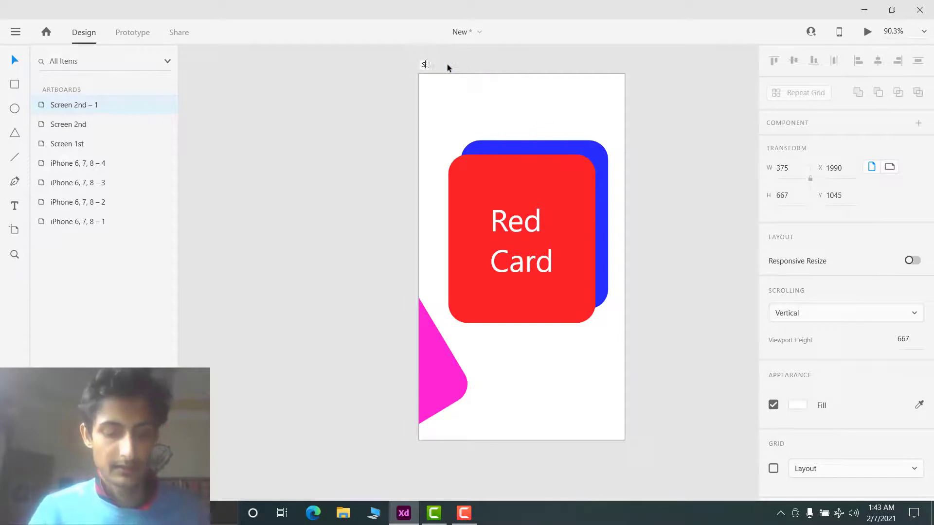
{"action": "type", "text": "creen "}
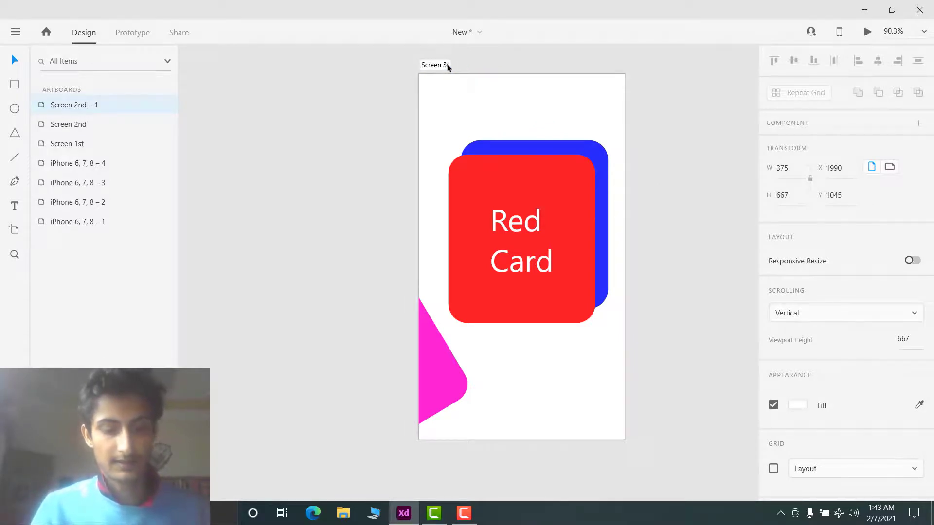
{"action": "type", "text": "3rd"}
{"action": "key", "text": "Return"}
Step: Rotate Screen 3rd's red card to -28° and move it over the rotated pink card, at about X -282, Y 314
{"action": "left_click", "coordinate": [590, 192]}
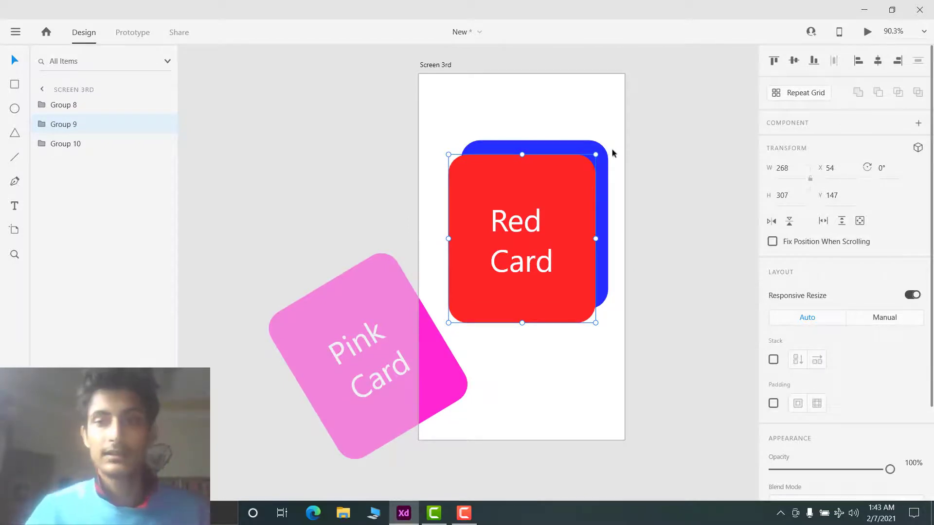
{"action": "left_click_drag", "start_coordinate": [603, 149], "coordinate": [551, 122]}
{"action": "left_click_drag", "start_coordinate": [571, 249], "coordinate": [417, 364]}
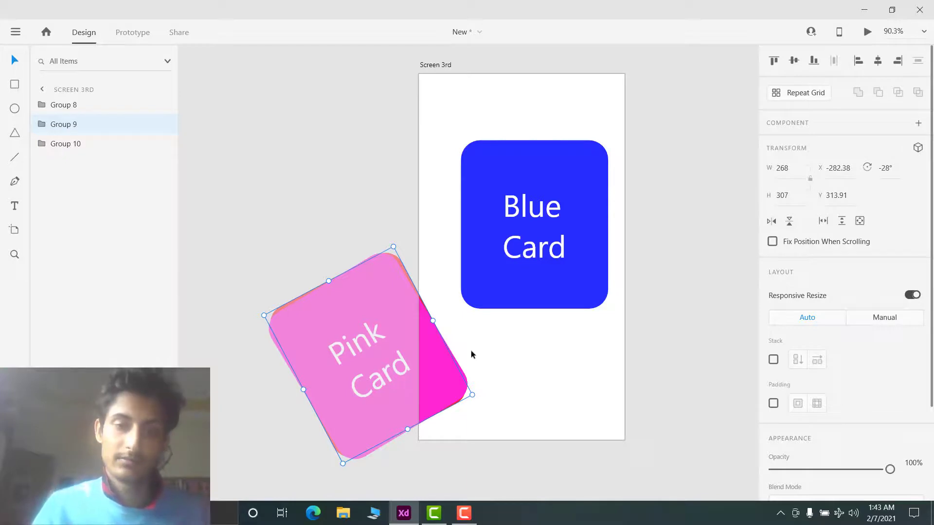
{"action": "left_click", "coordinate": [527, 371]}
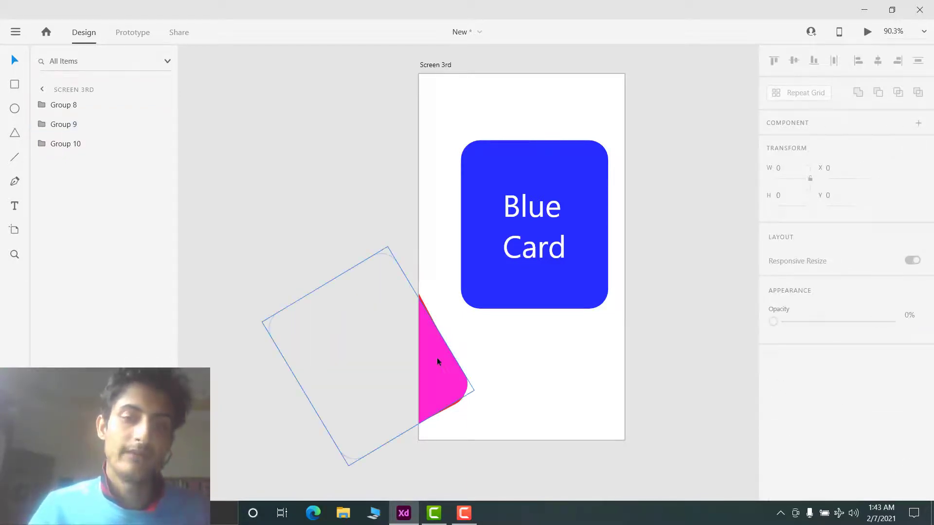
Step: Move Screen 3rd's pink card fully off the artboard to about X -382, Y 346, and the blue card to X 54, Y 147
{"action": "left_click", "coordinate": [437, 358]}
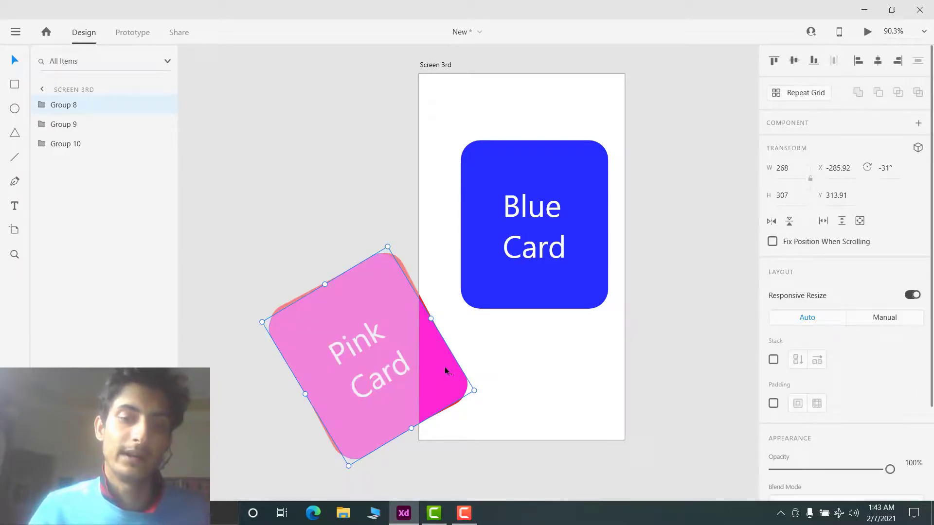
{"action": "left_click_drag", "start_coordinate": [445, 367], "coordinate": [396, 384]}
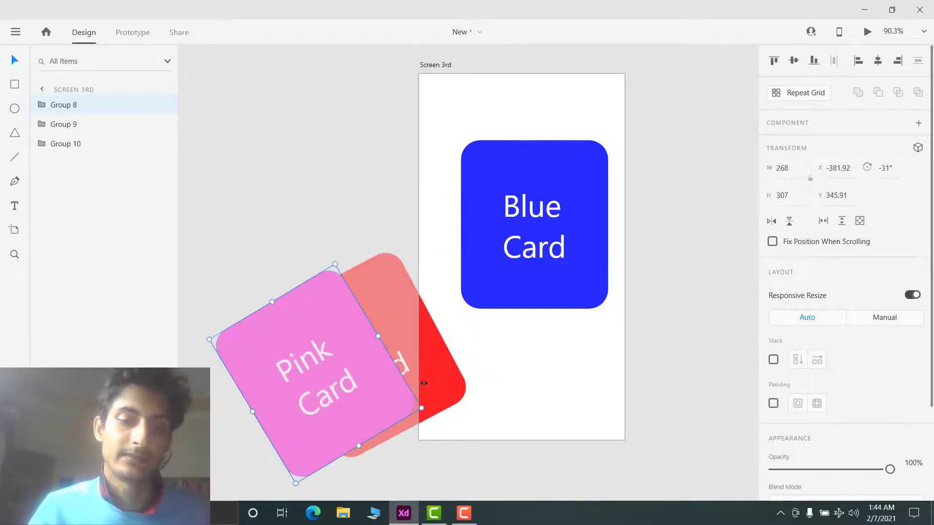
{"action": "left_click", "coordinate": [529, 378]}
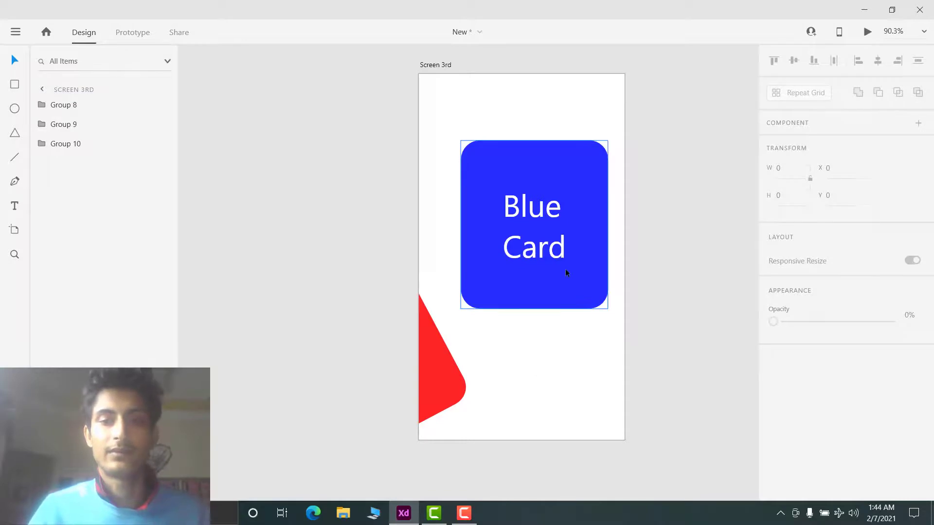
{"action": "left_click_drag", "start_coordinate": [565, 270], "coordinate": [552, 287]}
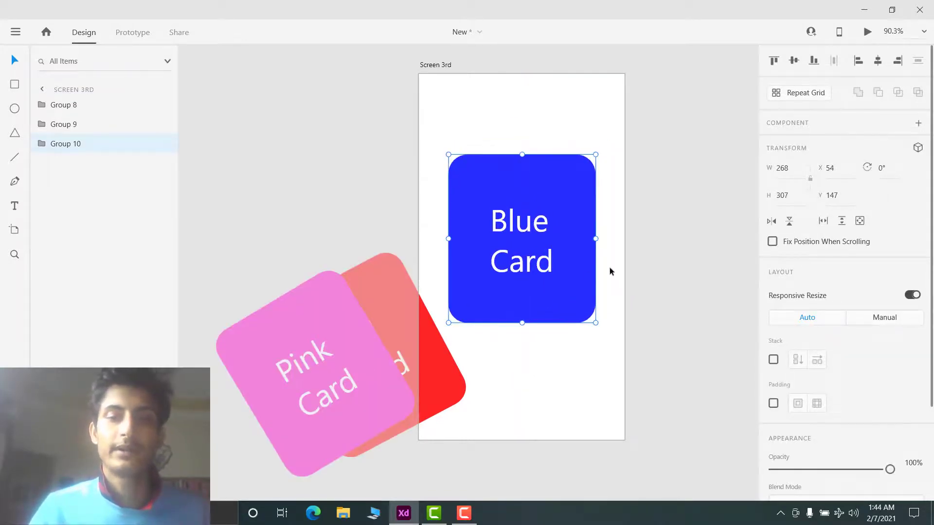
{"action": "left_click", "coordinate": [611, 271]}
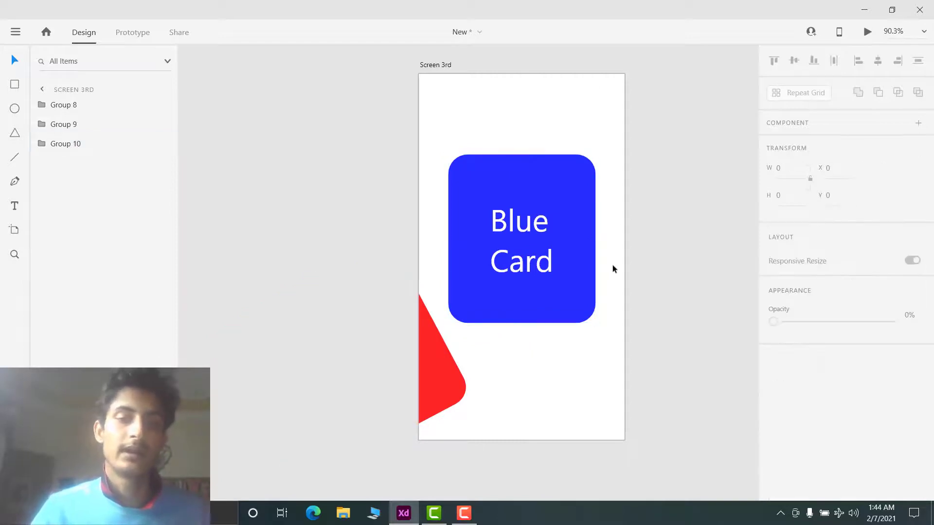
Step: In Prototype mode, link Screen 2nd's red card to Screen 3rd with a Drag trigger, Auto-Animate and Ease In-Out easing
{"action": "scroll", "coordinate": [612, 265], "scroll_direction": "down", "scroll_amount": 5}
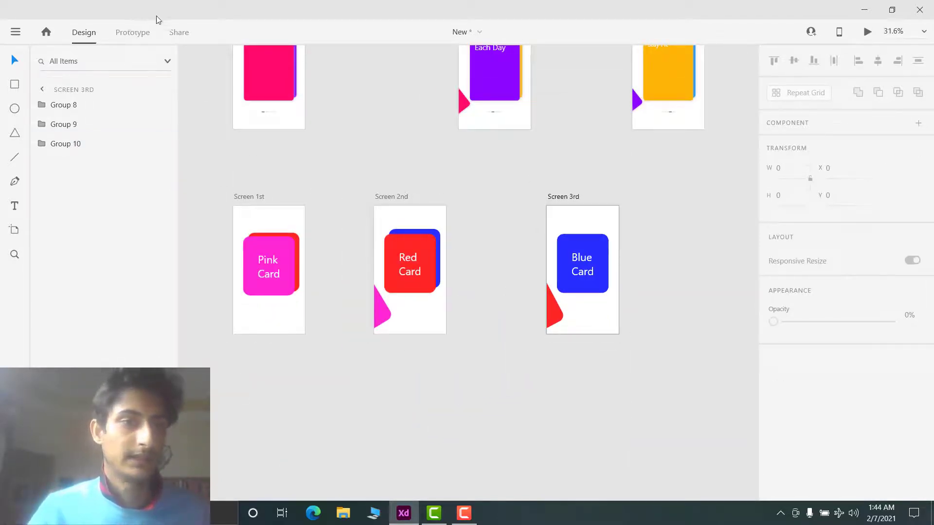
{"action": "left_click", "coordinate": [149, 34]}
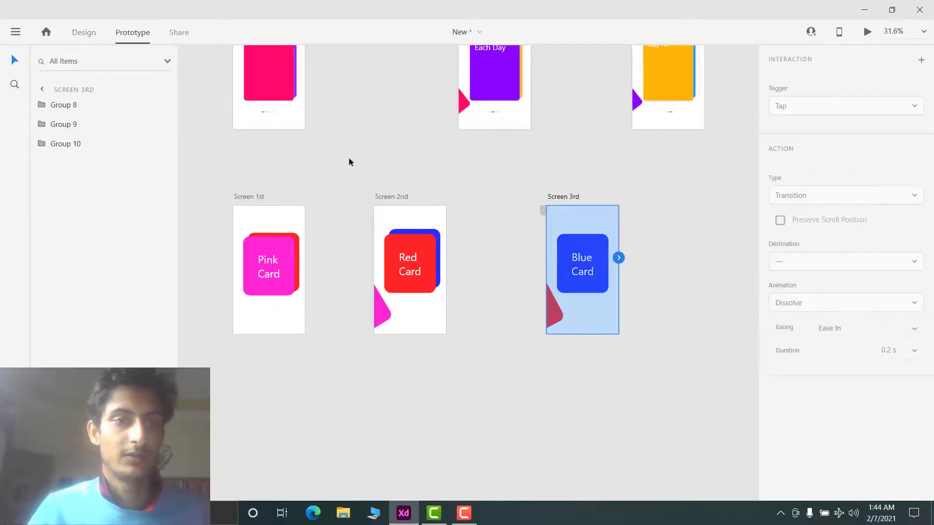
{"action": "left_click", "coordinate": [425, 257]}
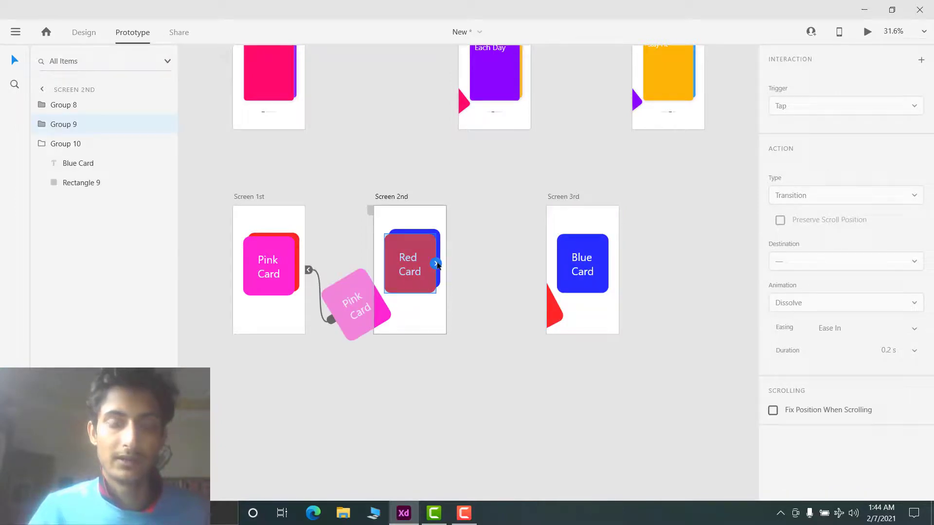
{"action": "left_click_drag", "start_coordinate": [436, 264], "coordinate": [578, 263]}
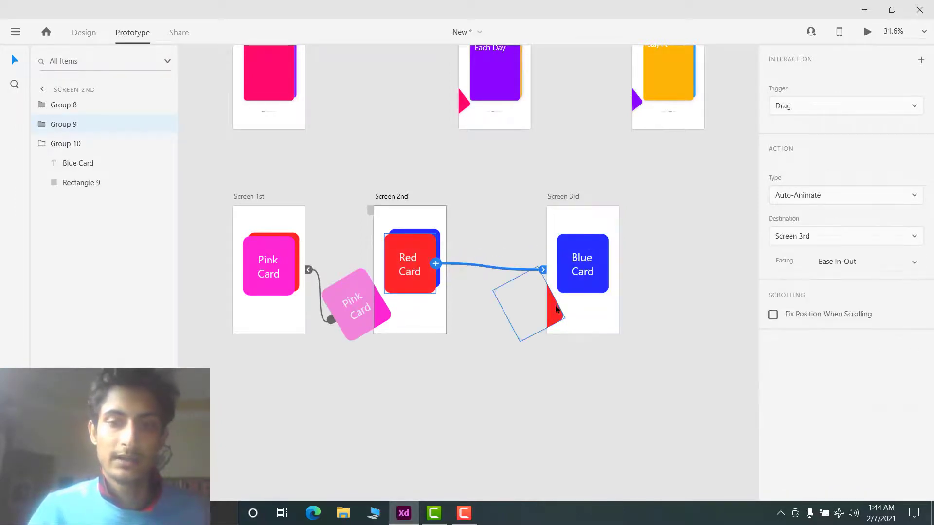
Step: Link the rotated red card on Screen 3rd back to Screen 2nd with a Drag trigger, Auto-Animate and Ease In-Out easing
{"action": "left_click", "coordinate": [556, 306]}
{"action": "scroll", "coordinate": [540, 292], "scroll_direction": "up", "scroll_amount": 3}
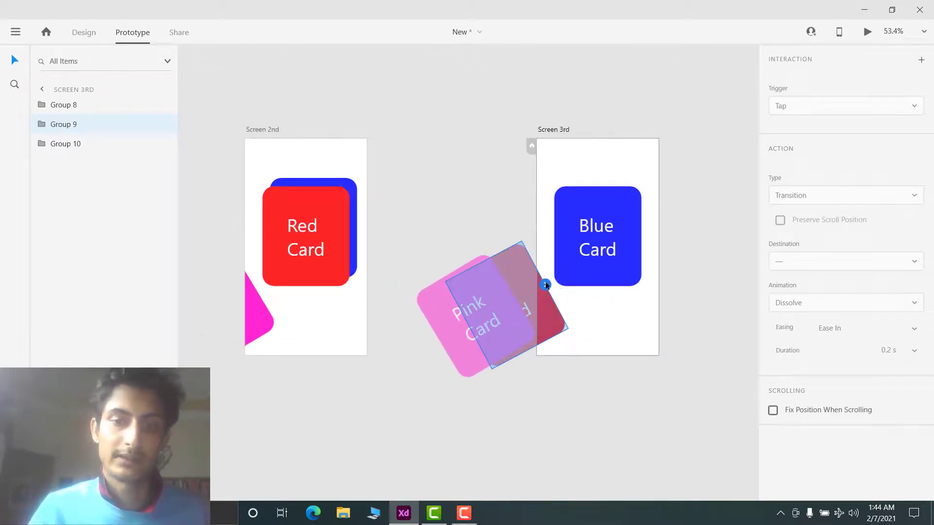
{"action": "left_click_drag", "start_coordinate": [544, 284], "coordinate": [305, 217]}
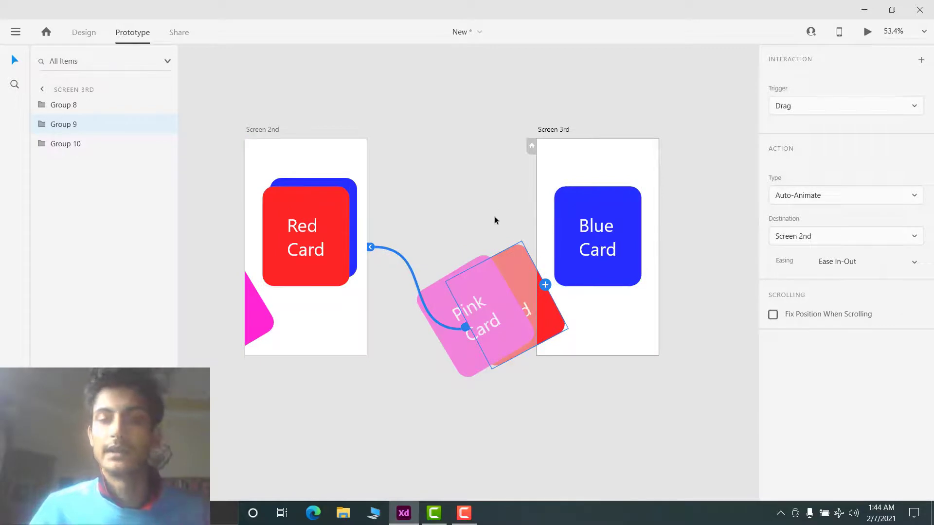
{"action": "scroll", "coordinate": [492, 198], "scroll_direction": "down", "scroll_amount": 2}
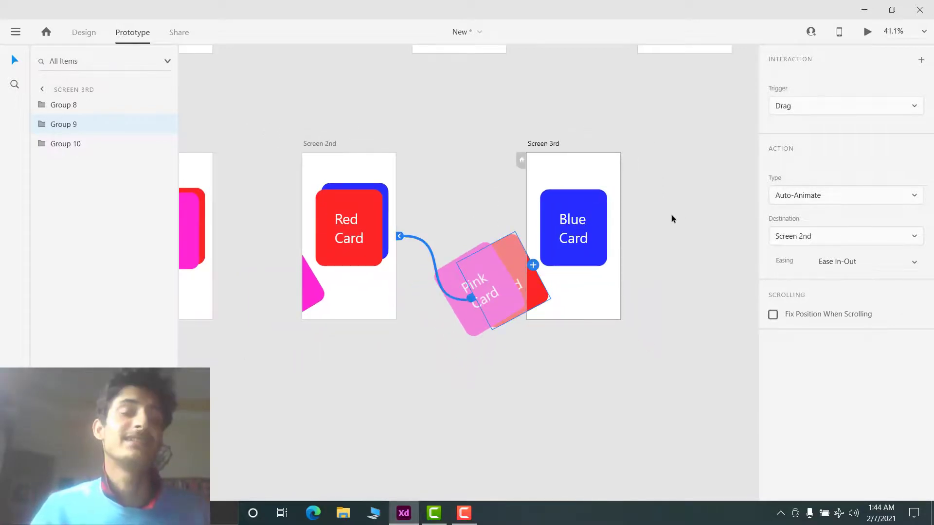
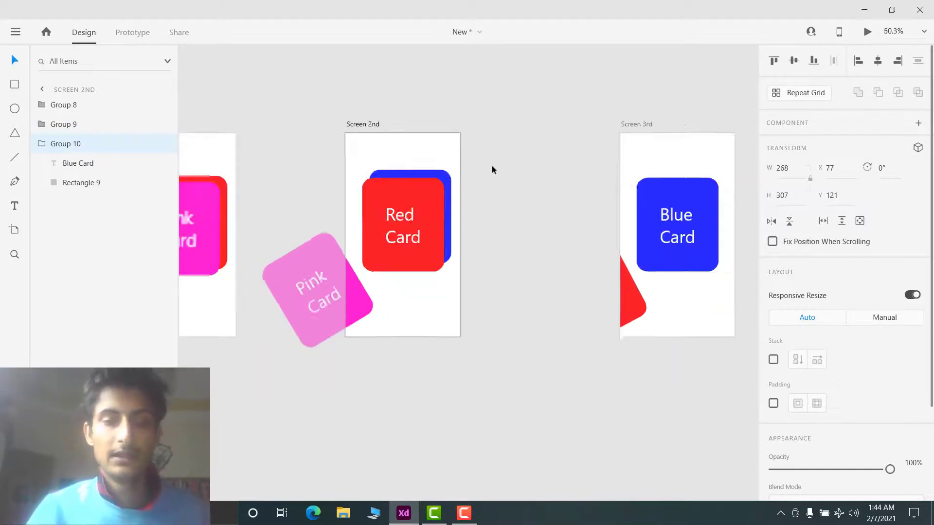
Step: Preview the prototype from Screen 1st and swipe the cards to test the transitions
{"action": "scroll", "coordinate": [415, 162], "scroll_direction": "up", "scroll_amount": 4}
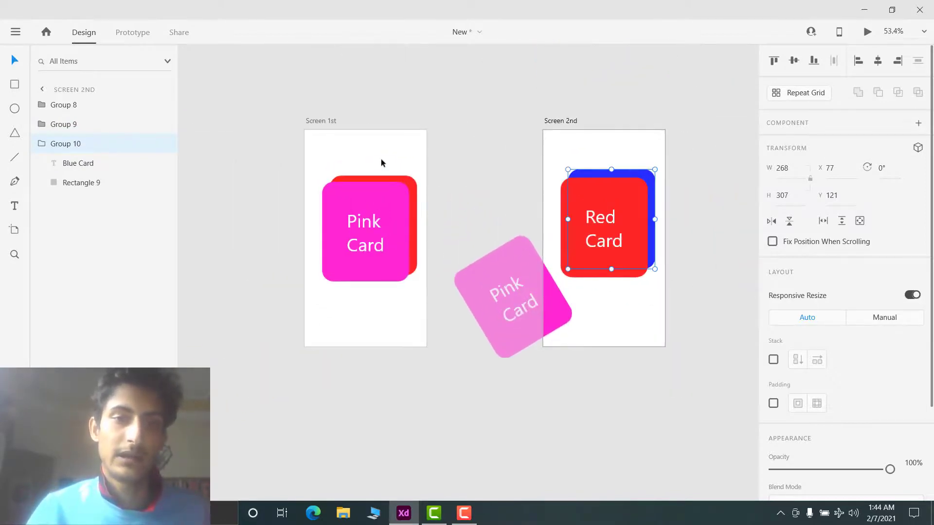
{"action": "left_click", "coordinate": [381, 159]}
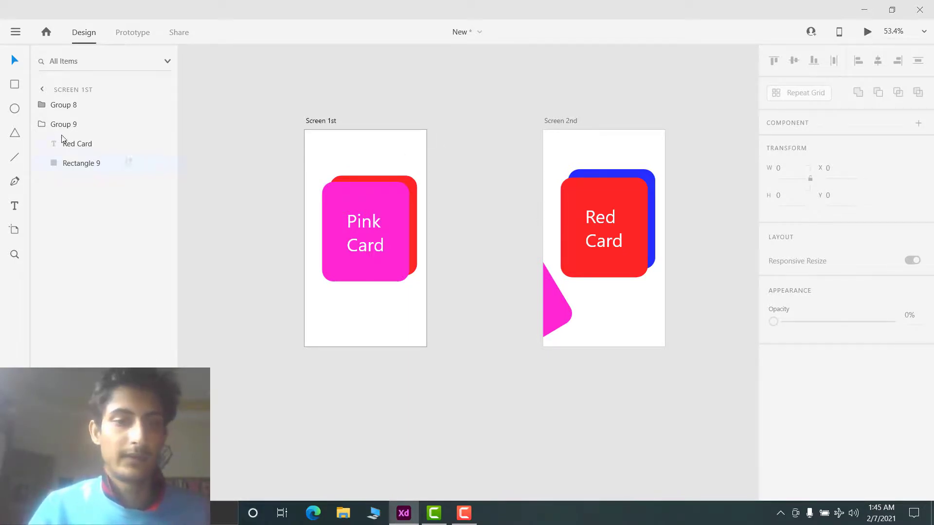
{"action": "key", "text": "ctrl+Return"}
{"action": "left_click_drag", "start_coordinate": [308, 219], "coordinate": [335, 199]}
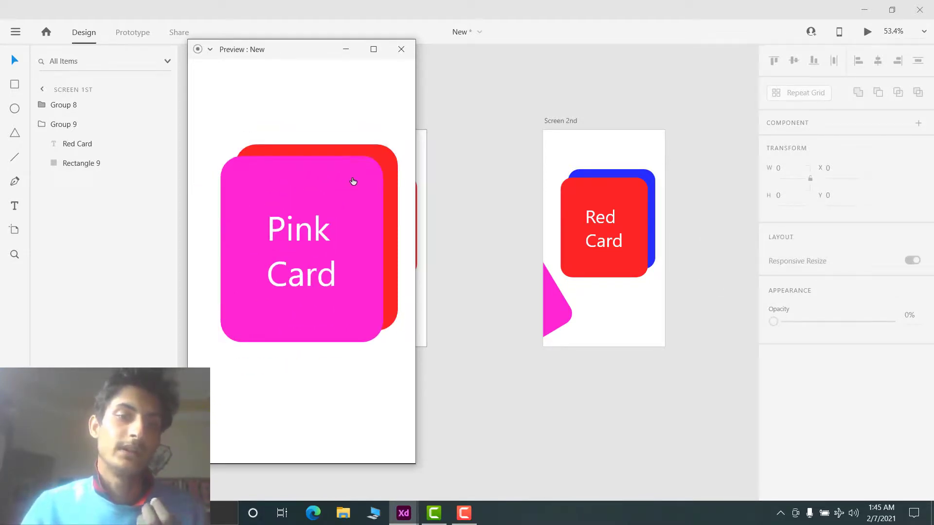
{"action": "left_click_drag", "start_coordinate": [365, 181], "coordinate": [294, 214]}
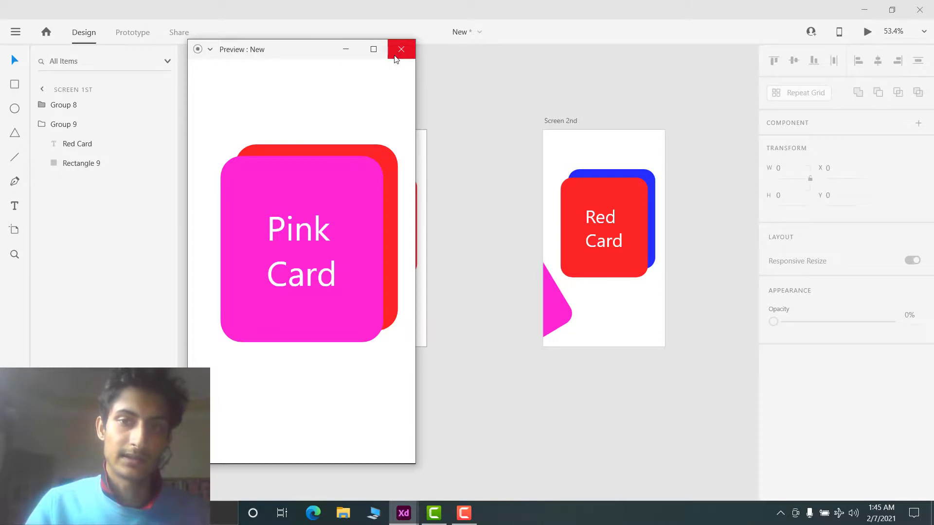
Step: Close the preview and paste a copy of Screen 2nd's blue card into Screen 1st
{"action": "left_click", "coordinate": [399, 49]}
{"action": "scroll", "coordinate": [469, 173], "scroll_direction": "down", "scroll_amount": 5}
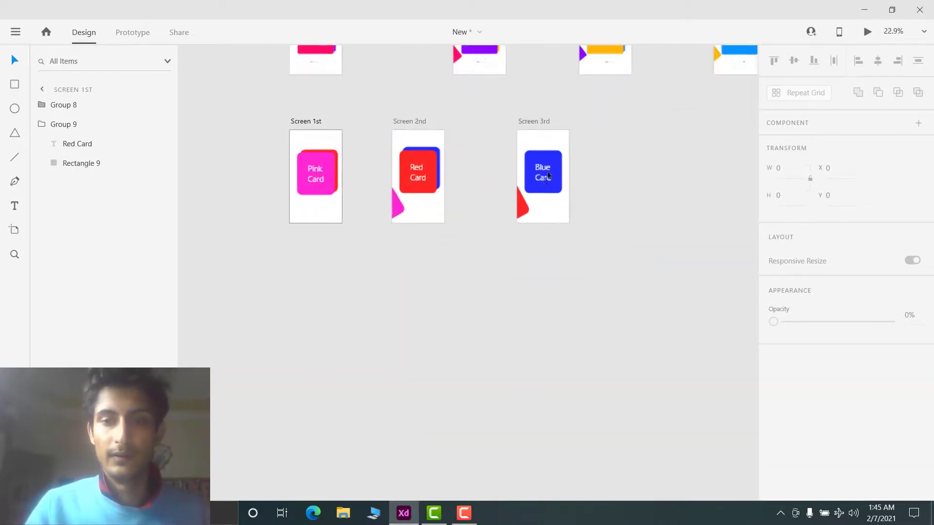
{"action": "scroll", "coordinate": [545, 180], "scroll_direction": "up", "scroll_amount": 3}
{"action": "scroll", "coordinate": [625, 143], "scroll_direction": "up", "scroll_amount": 1}
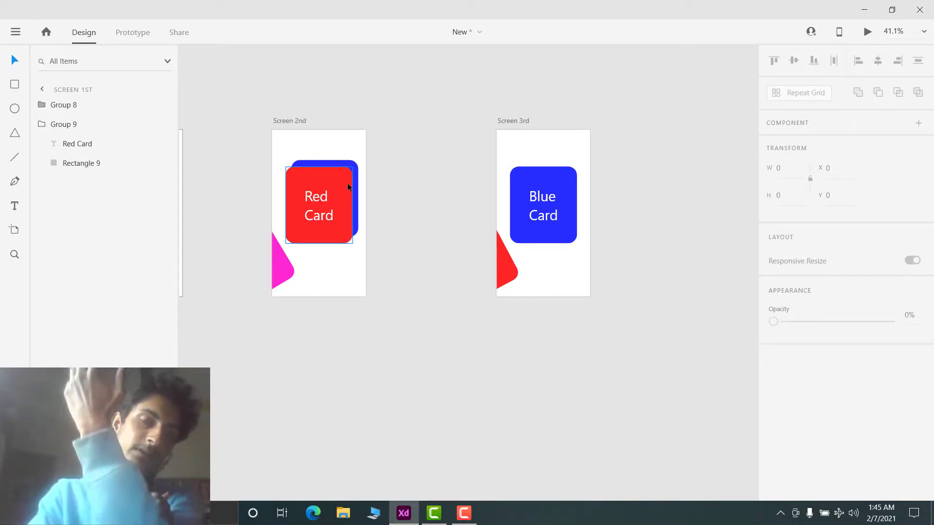
{"action": "scroll", "coordinate": [349, 184], "scroll_direction": "left", "scroll_amount": 3}
{"action": "scroll", "coordinate": [348, 186], "scroll_direction": "left", "scroll_amount": 8}
{"action": "scroll", "coordinate": [452, 152], "scroll_direction": "up", "scroll_amount": 2, "text": "ctrl"}
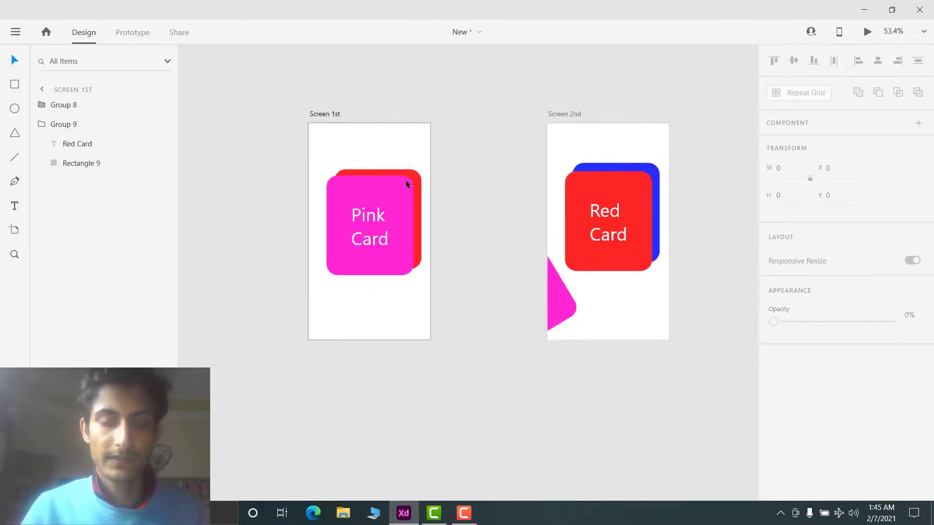
{"action": "left_click", "coordinate": [407, 204]}
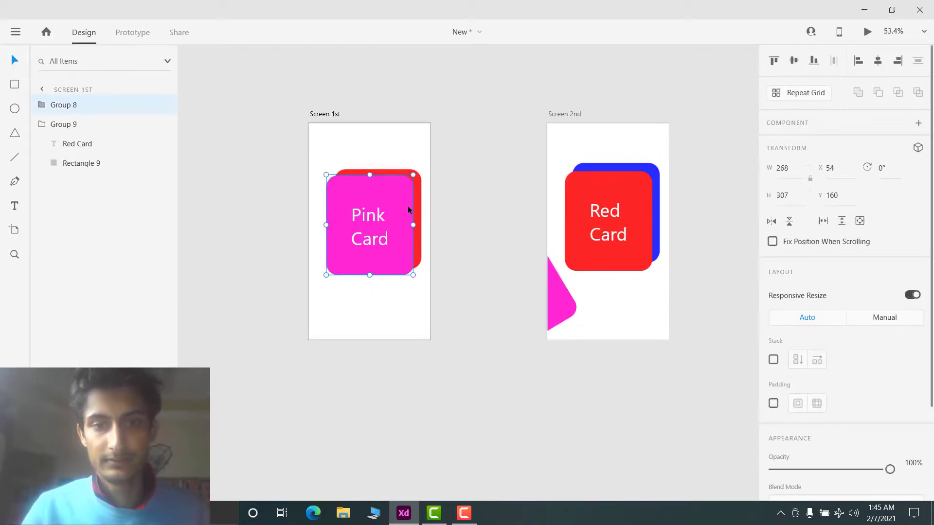
{"action": "left_click", "coordinate": [407, 124]}
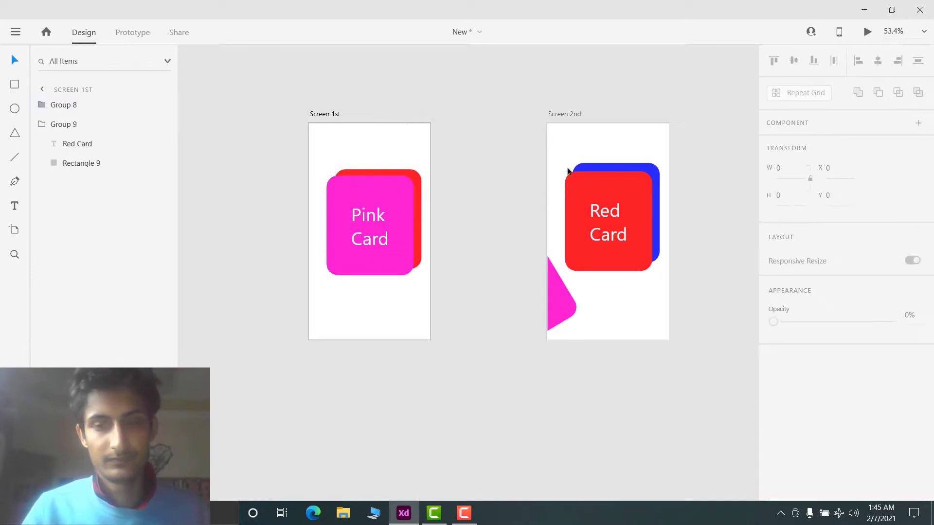
{"action": "left_click", "coordinate": [631, 166]}
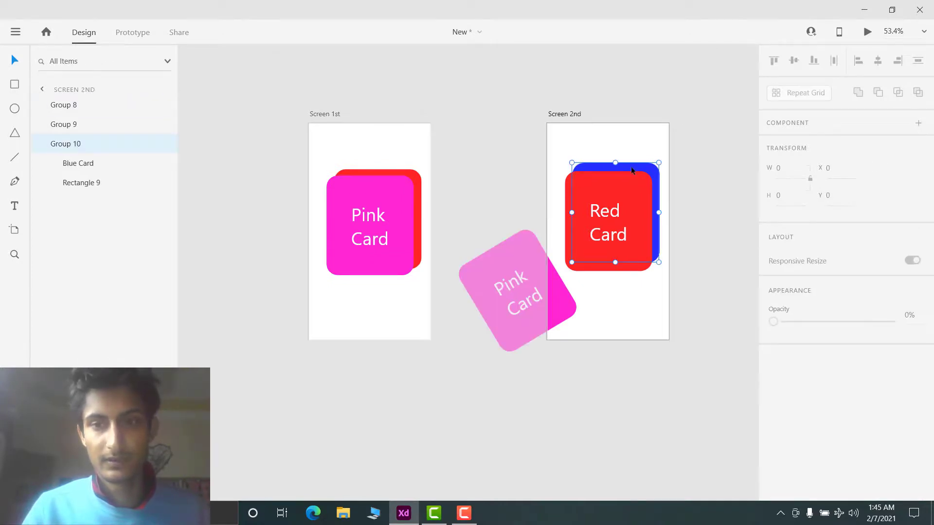
{"action": "left_click", "coordinate": [329, 113]}
{"action": "key", "text": "ctrl+v"}
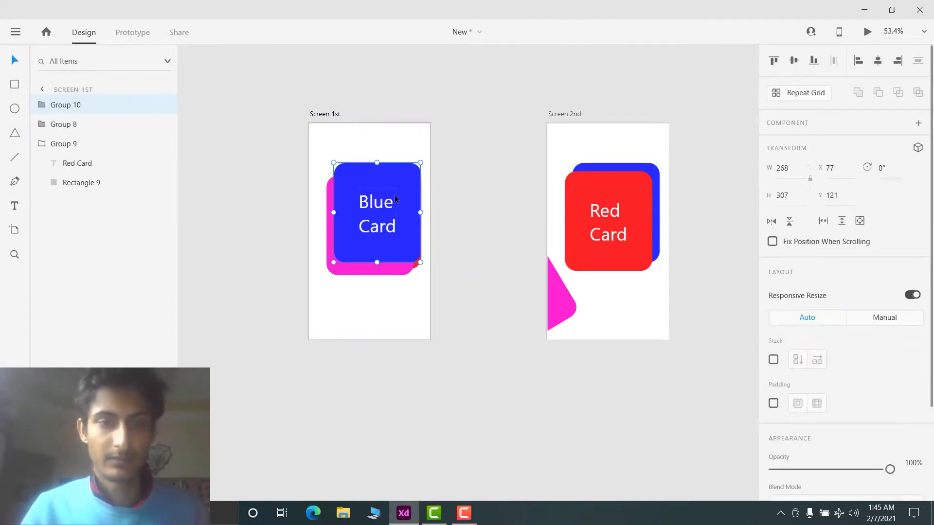
Step: Rotate Screen 1st's blue card to -36° and move it off the artboard's upper-right corner to about X 302, Y -265
{"action": "left_click_drag", "start_coordinate": [423, 162], "coordinate": [384, 144]}
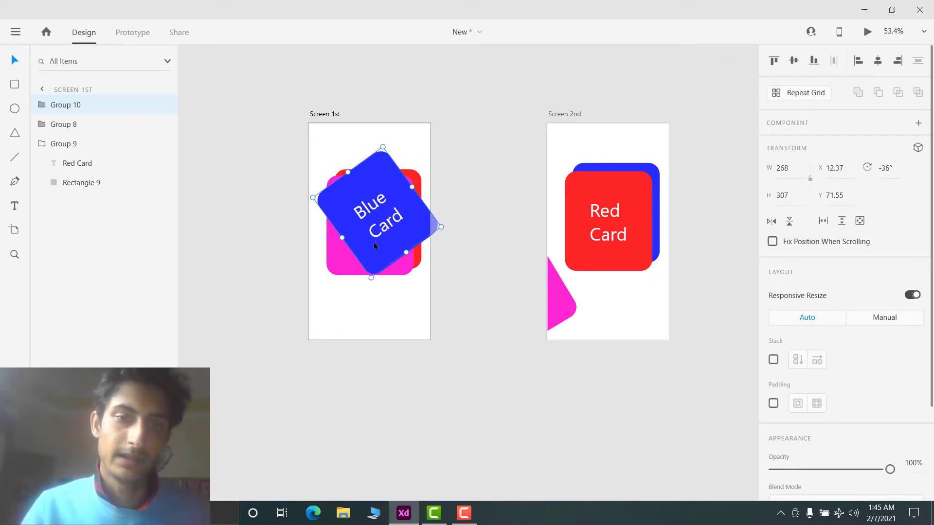
{"action": "left_click_drag", "start_coordinate": [376, 241], "coordinate": [468, 140]}
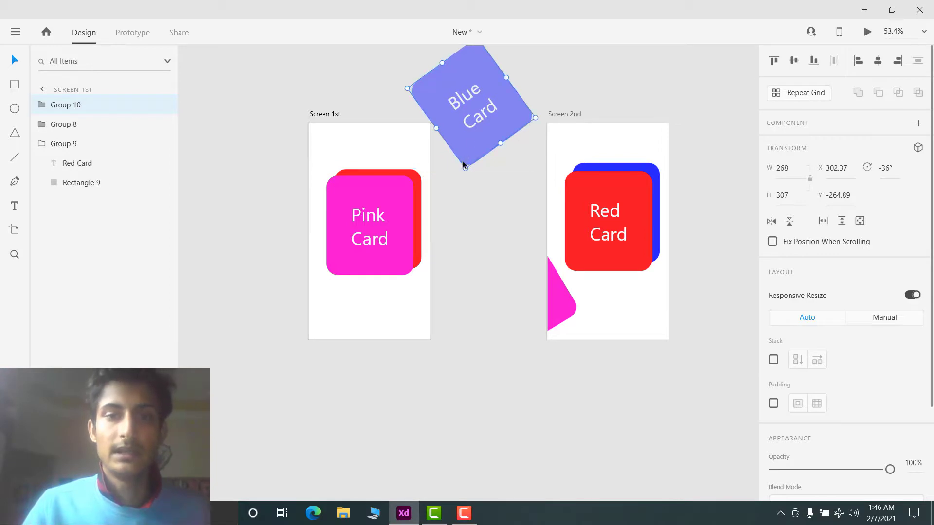
{"action": "left_click", "coordinate": [381, 91]}
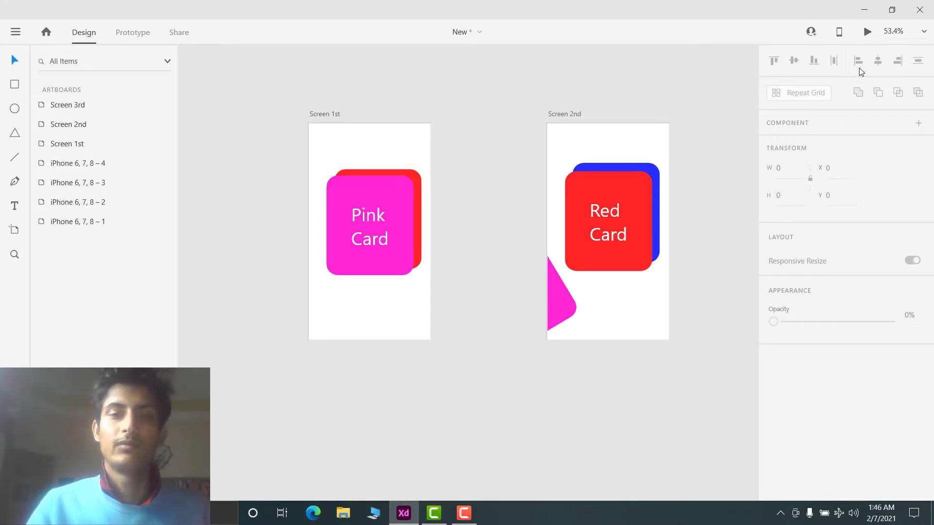
Step: Preview the prototype from Screen 1st and swipe the pink card to check how the blue card animates in
{"action": "key", "text": "ctrl+Return"}
{"action": "left_click", "coordinate": [290, 92]}
{"action": "left_click", "coordinate": [396, 177]}
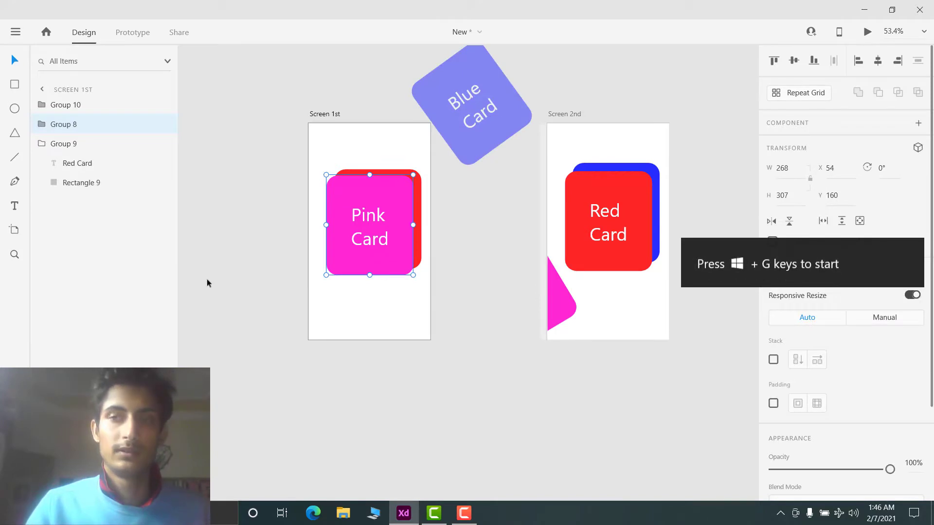
{"action": "key", "text": "ctrl+Return"}
{"action": "left_click", "coordinate": [302, 229]}
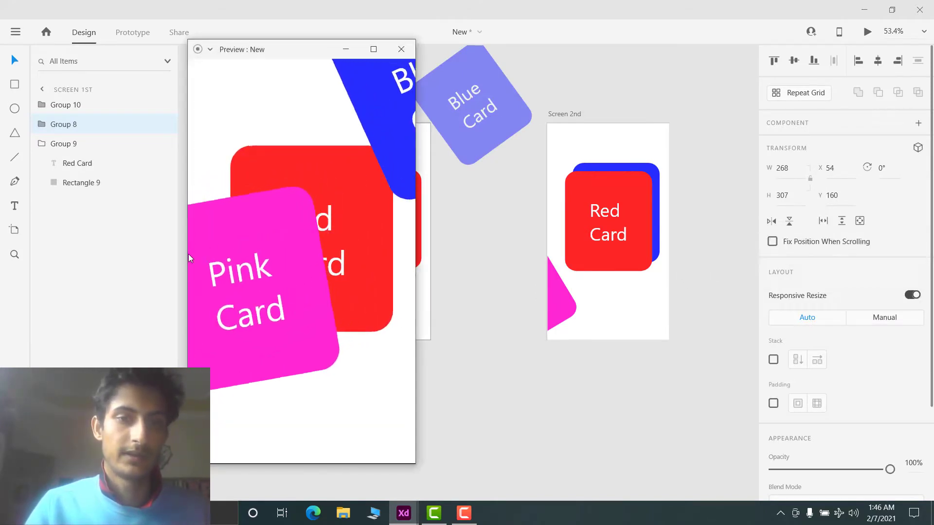
{"action": "left_click", "coordinate": [212, 387]}
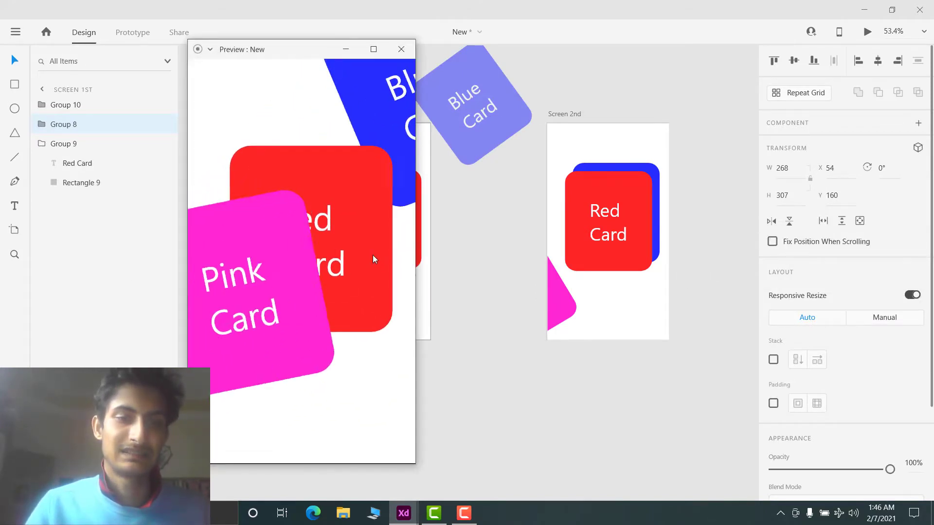
{"action": "left_click", "coordinate": [210, 308]}
{"action": "left_click", "coordinate": [285, 297]}
{"action": "left_click", "coordinate": [319, 253]}
{"action": "left_click", "coordinate": [197, 363]}
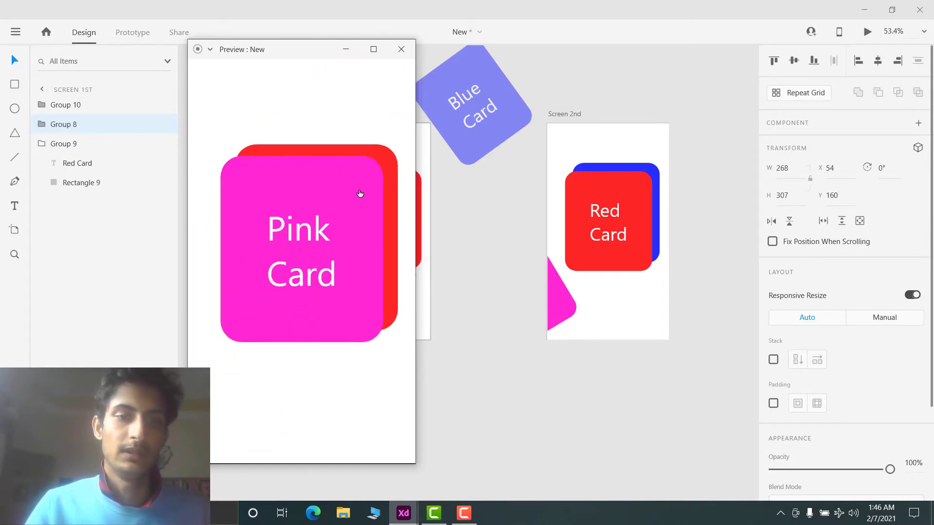
{"action": "left_click", "coordinate": [238, 171]}
{"action": "left_click", "coordinate": [401, 49]}
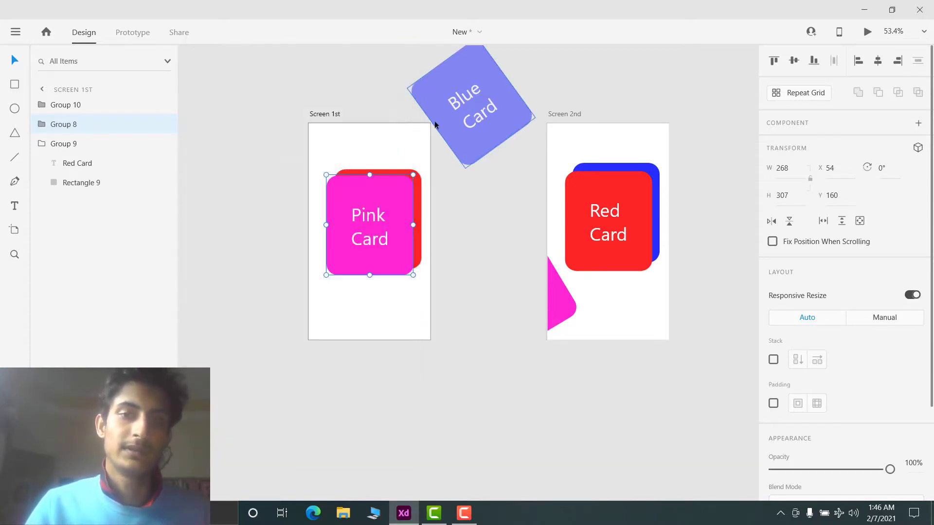
Step: Send Screen 1st's rotated blue card to the back of the layer order
{"action": "left_click", "coordinate": [452, 123]}
{"action": "right_click", "coordinate": [452, 120]}
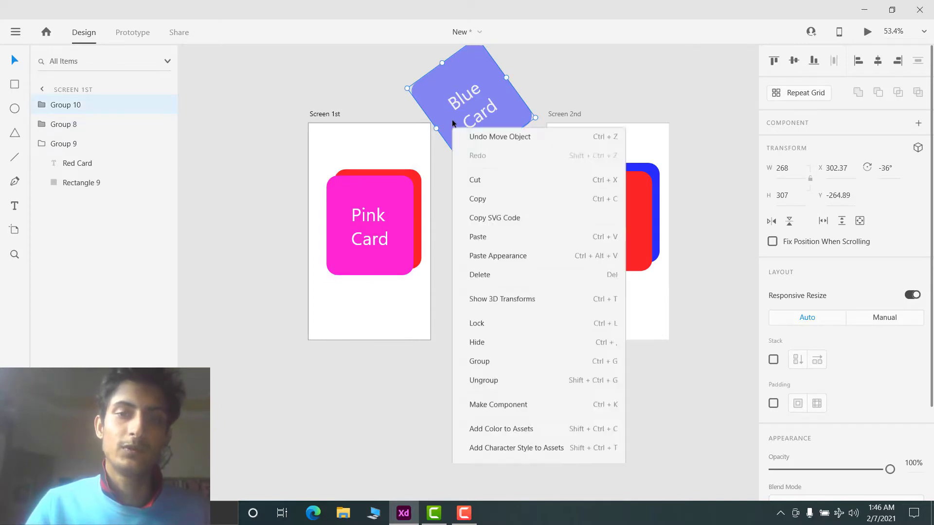
{"action": "mouse_move", "coordinate": [507, 372]}
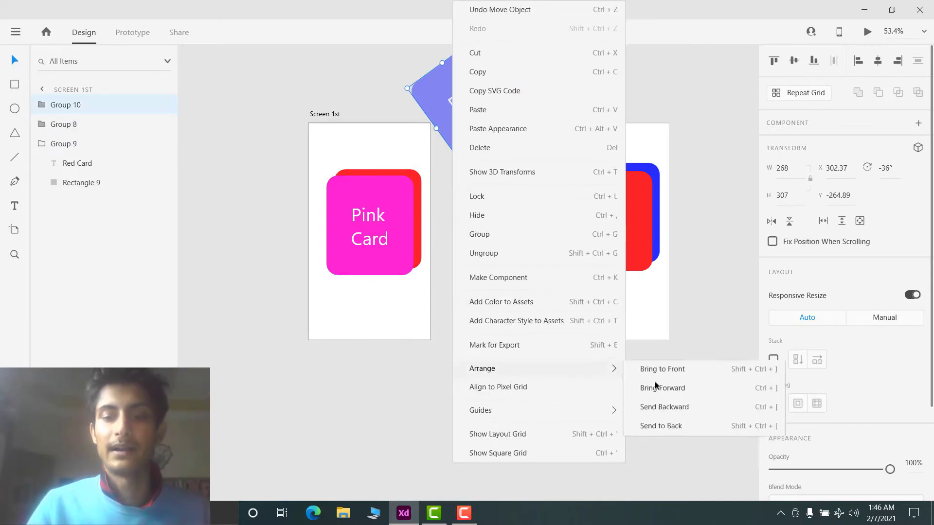
{"action": "left_click", "coordinate": [693, 424]}
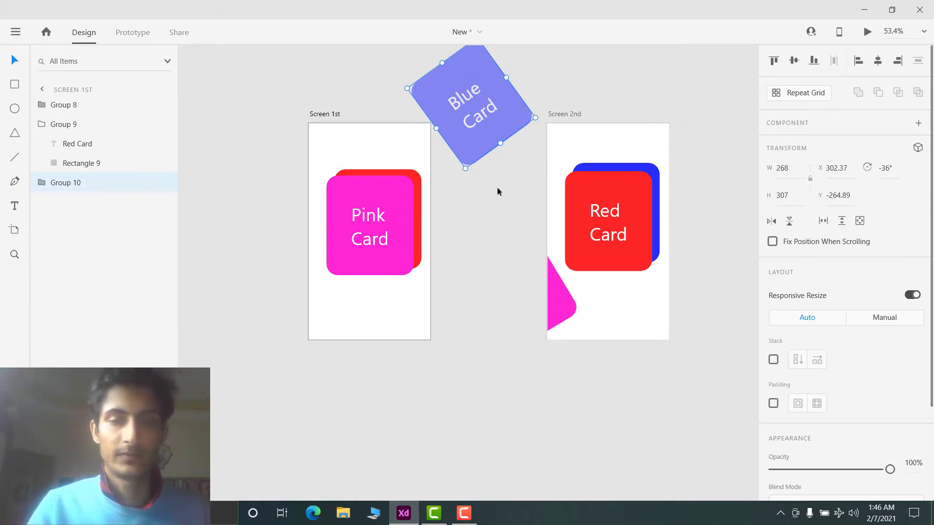
Step: Preview again from Screen 1st and swipe the pink card to test the transition with the blue card stacked behind
{"action": "scroll", "coordinate": [497, 191], "scroll_direction": "right", "scroll_amount": 10}
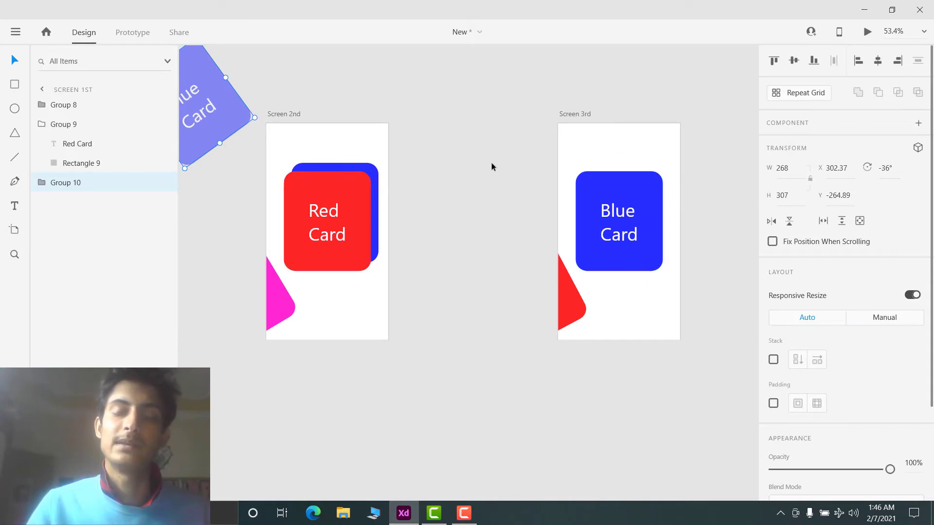
{"action": "scroll", "coordinate": [494, 165], "scroll_direction": "left", "scroll_amount": 3}
{"action": "scroll", "coordinate": [490, 169], "scroll_direction": "down", "scroll_amount": 2}
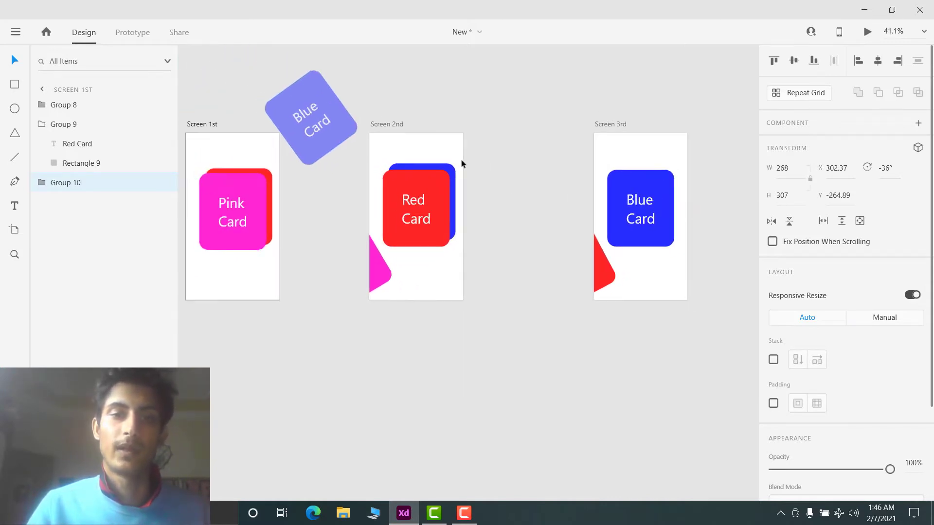
{"action": "scroll", "coordinate": [535, 146], "scroll_direction": "left", "scroll_amount": 2}
{"action": "scroll", "coordinate": [520, 121], "scroll_direction": "left", "scroll_amount": 3}
{"action": "key", "text": "ctrl+z"}
{"action": "left_click", "coordinate": [868, 32]}
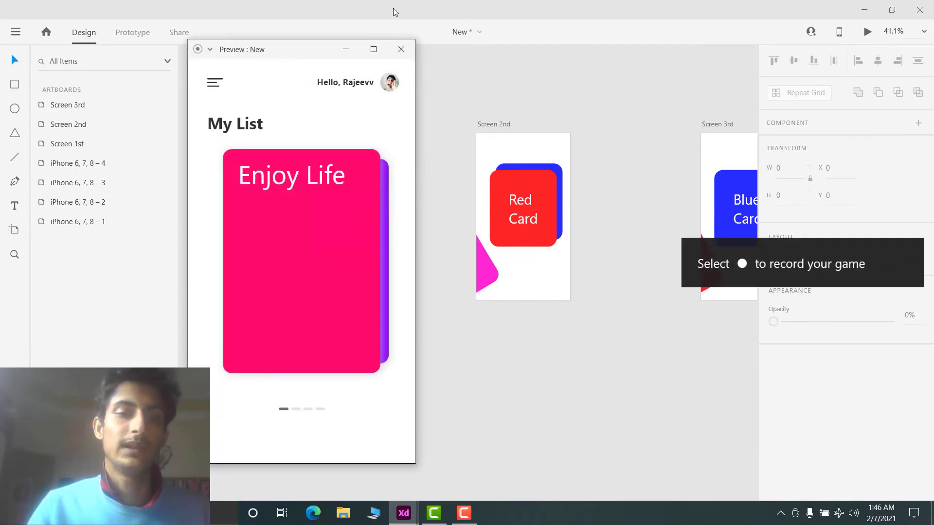
{"action": "left_click", "coordinate": [402, 49]}
{"action": "key", "text": "ctrl+shift+z"}
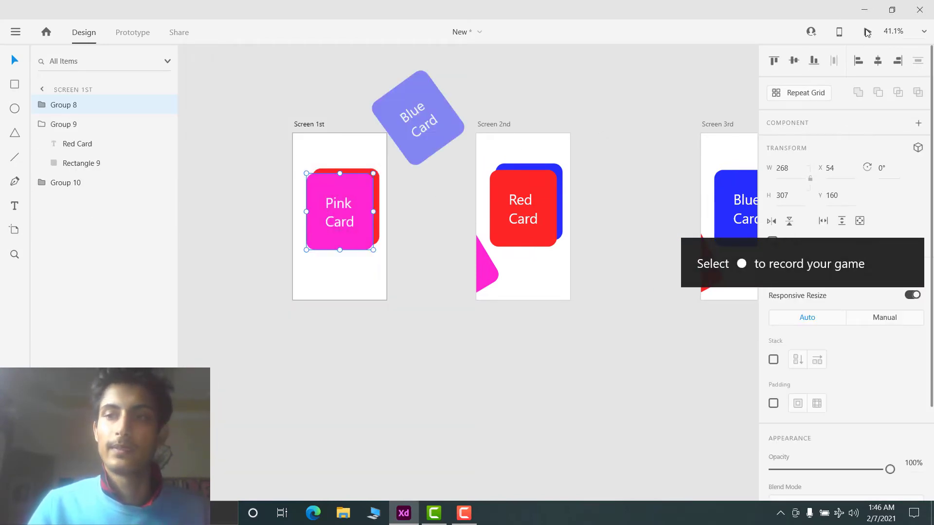
{"action": "key", "text": "ctrl+Return"}
{"action": "left_click_drag", "start_coordinate": [318, 200], "coordinate": [144, 335]}
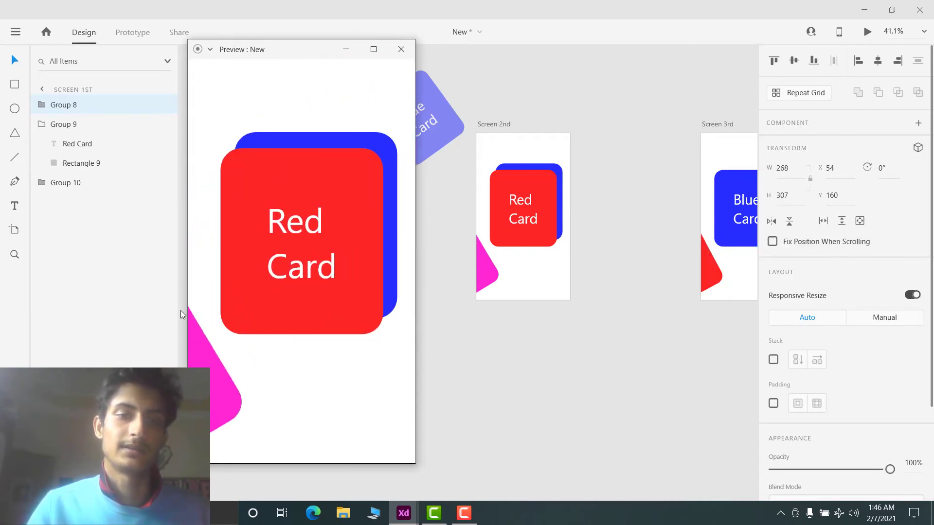
{"action": "left_click_drag", "start_coordinate": [229, 282], "coordinate": [343, 275]}
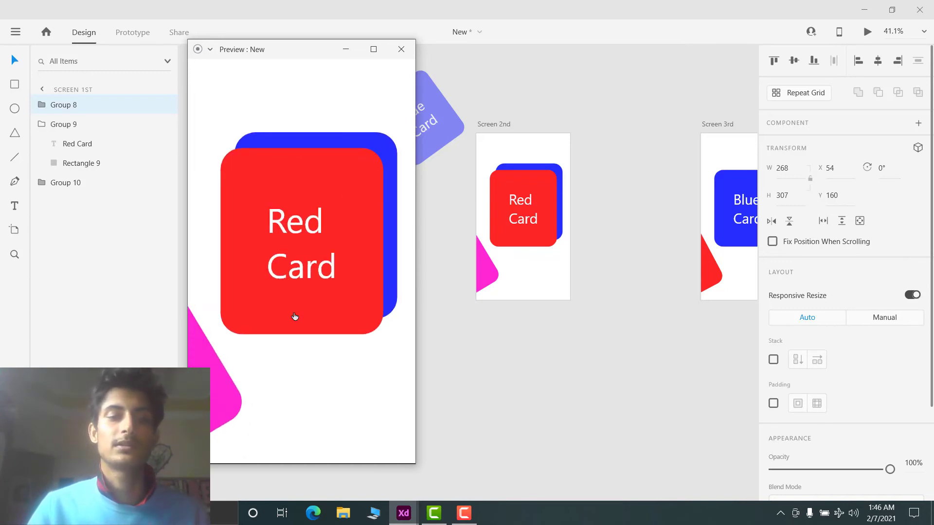
{"action": "left_click", "coordinate": [401, 49]}
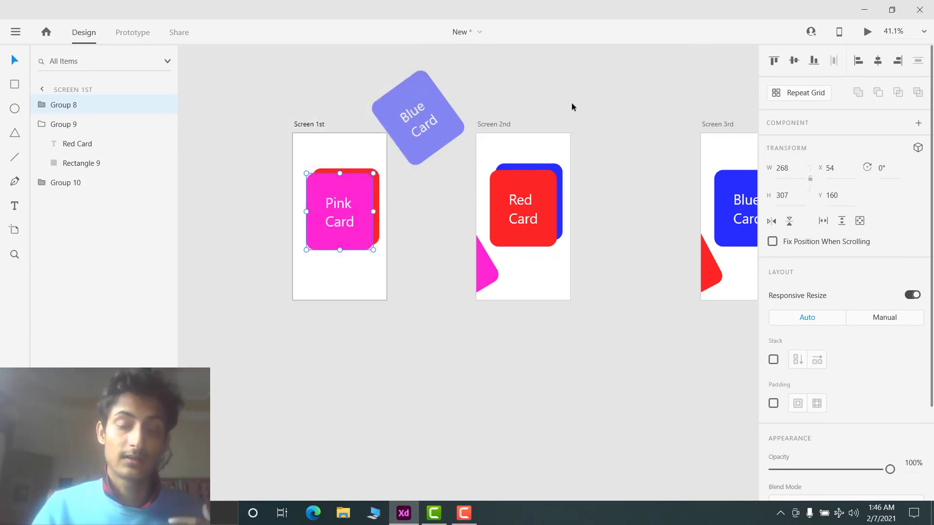